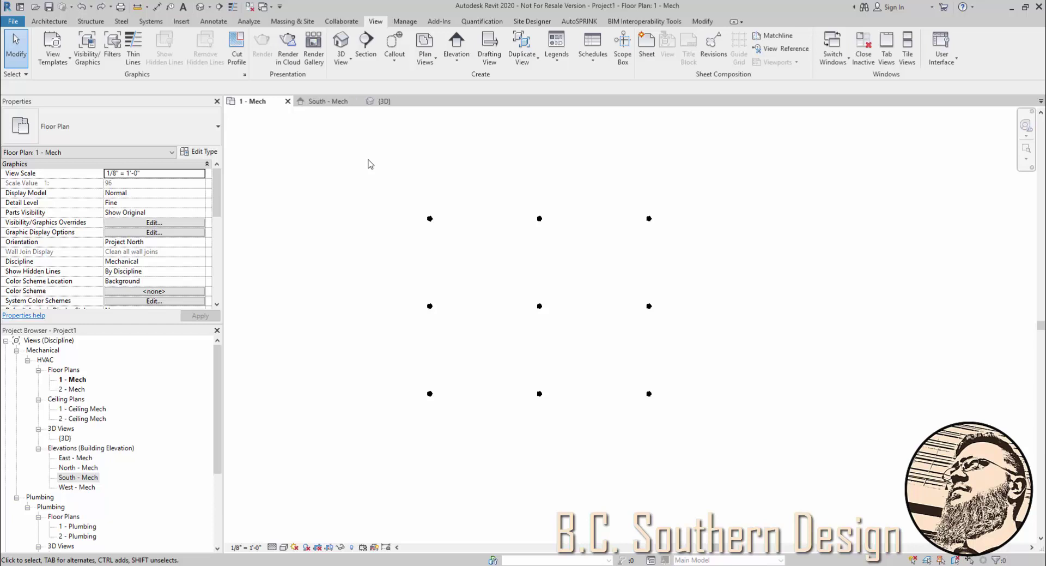
# Show the Fire Protection Wet pipe conversion settings, with main at 8'-0" and branch at 9'-0"
pyautogui.press('m')
pyautogui.press('s')
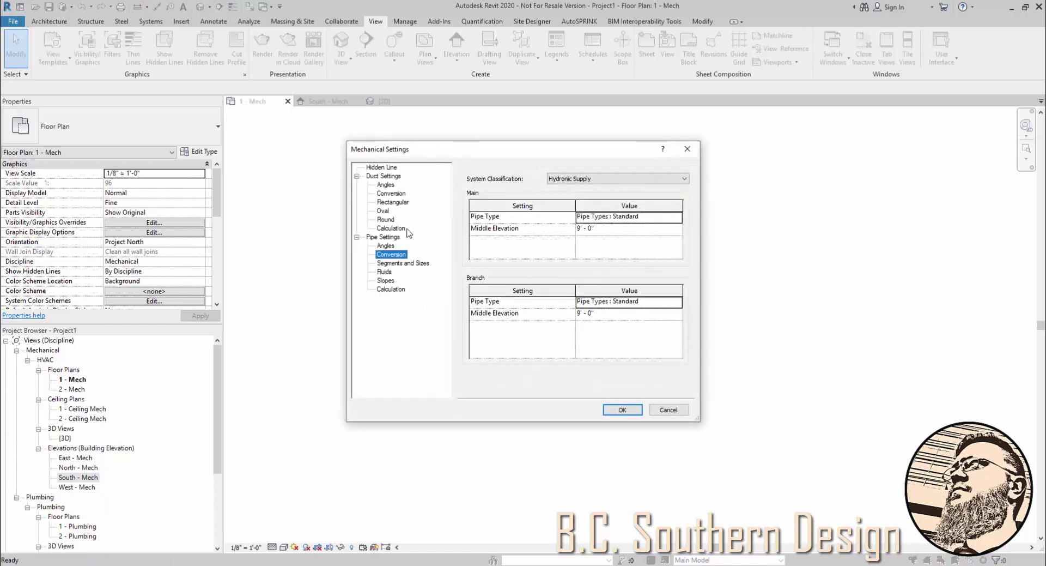
pyautogui.click(390, 237)
pyautogui.click(391, 254)
pyautogui.click(690, 182)
pyautogui.click(567, 242)
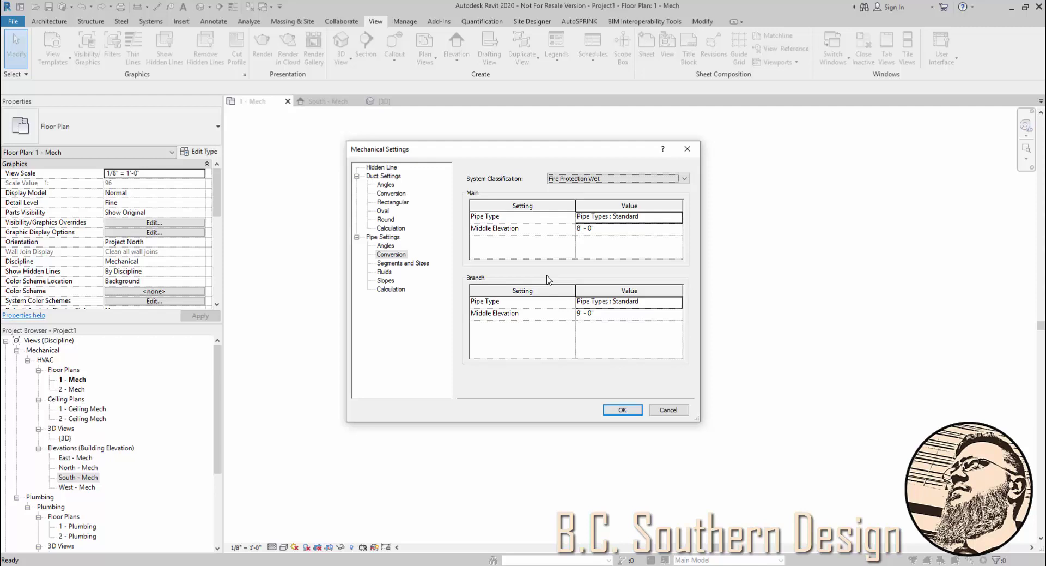
pyautogui.click(605, 229)
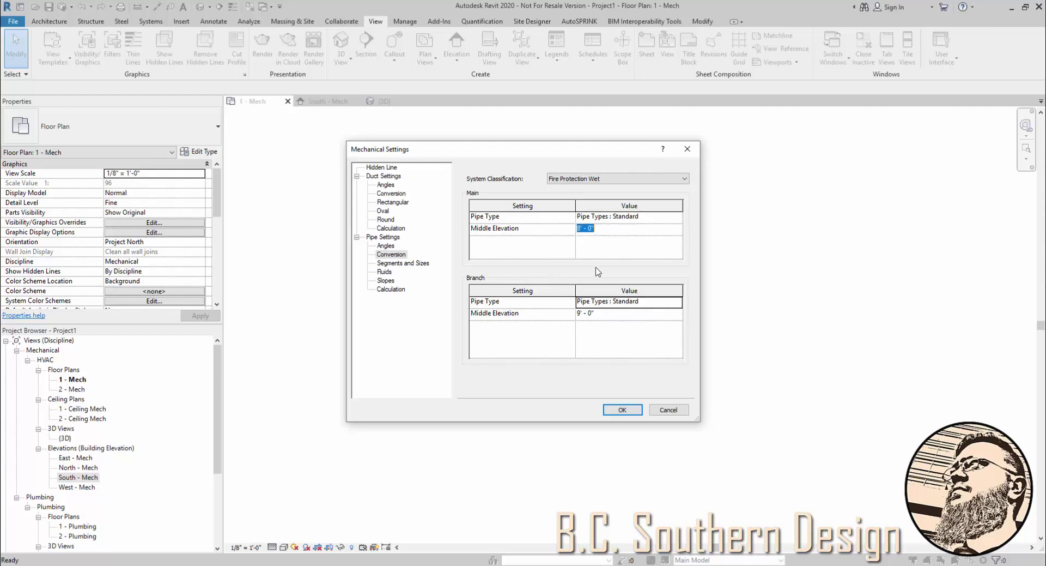
pyautogui.click(596, 313)
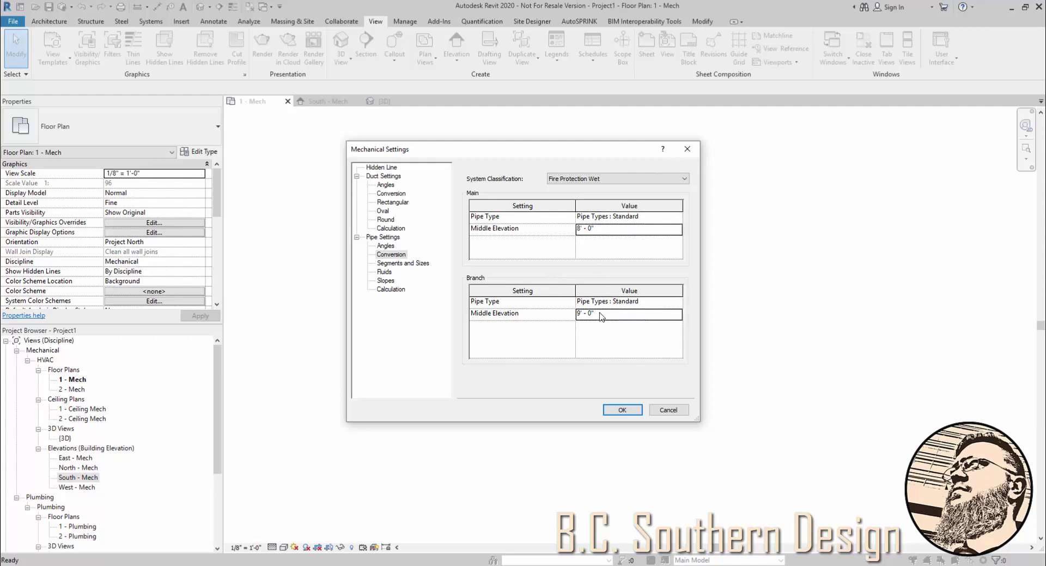
# Close the settings, select a sprinkler, and generate a layout joining all nine heads
pyautogui.click(618, 410)
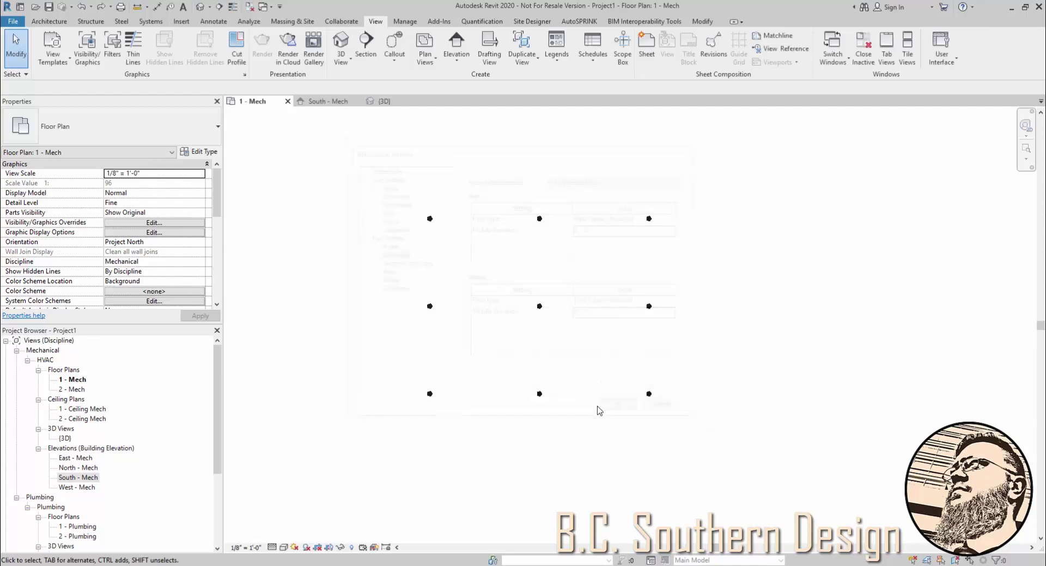
pyautogui.click(430, 219)
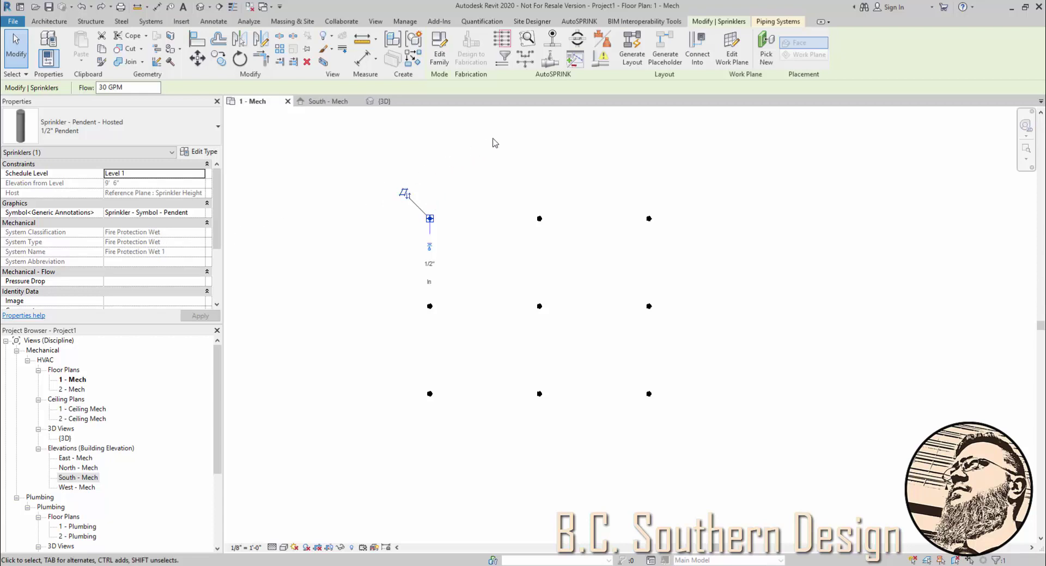
pyautogui.click(632, 49)
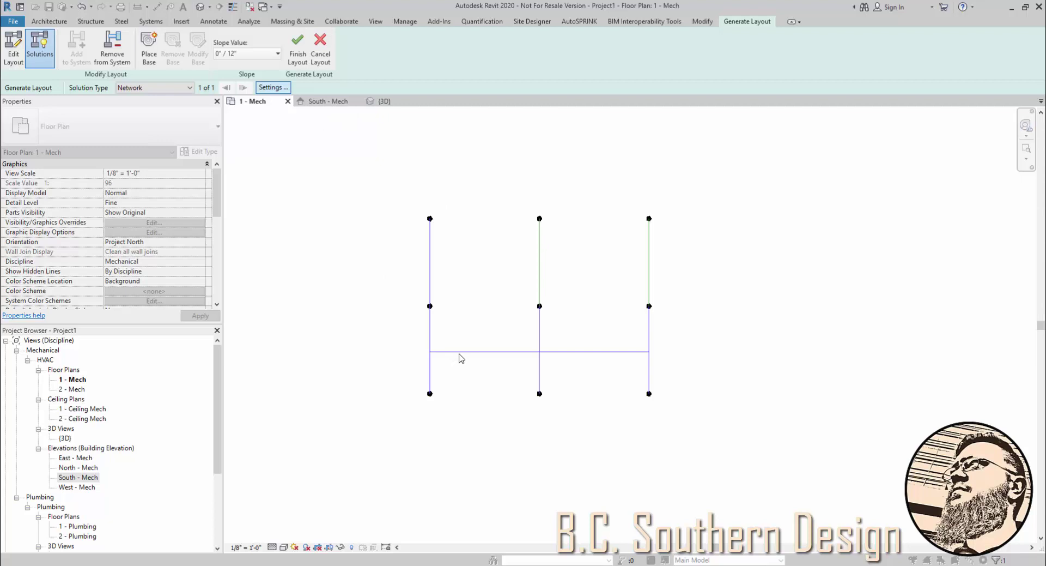
pyautogui.scroll(2, 458, 361)
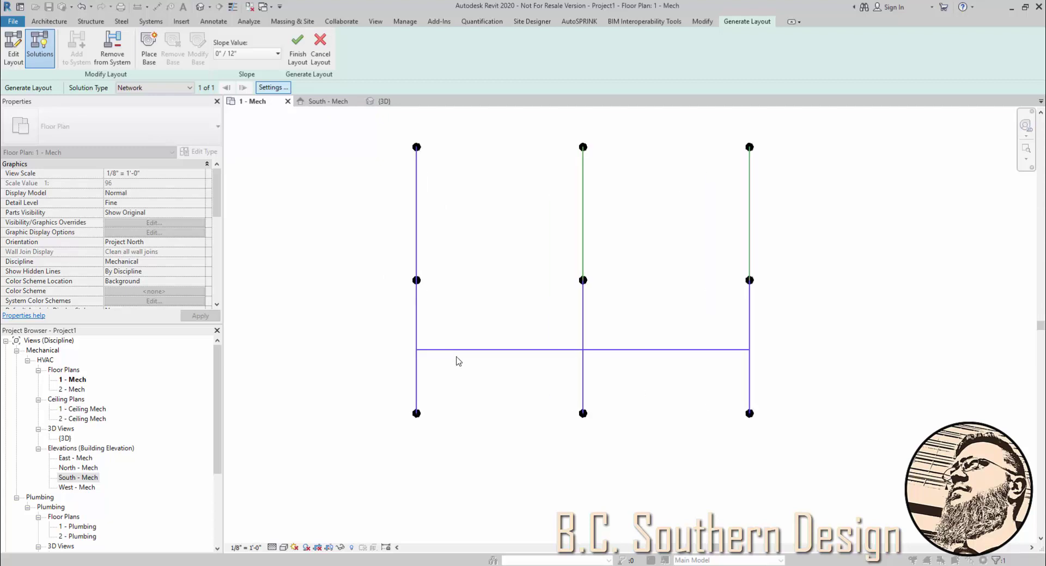
pyautogui.scroll(1, 626, 191)
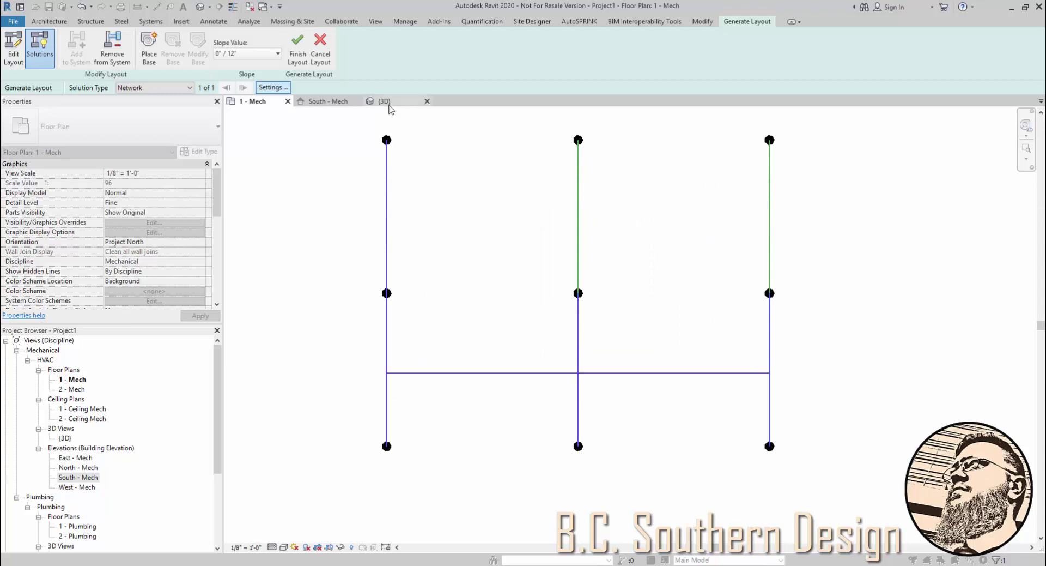
# Display the generated main, branch lines and sprinkler drops in the {3D} view
pyautogui.click(385, 101)
pyautogui.scroll(1, 665, 402)
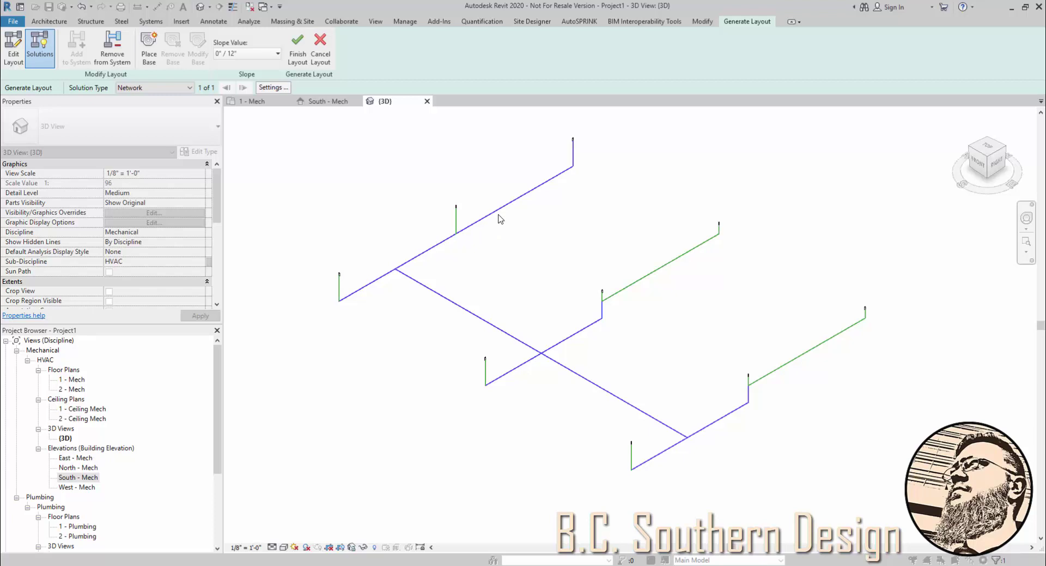
# Start editing the layout and change the main segment's 8' 0" elevation to 9
pyautogui.click(13, 48)
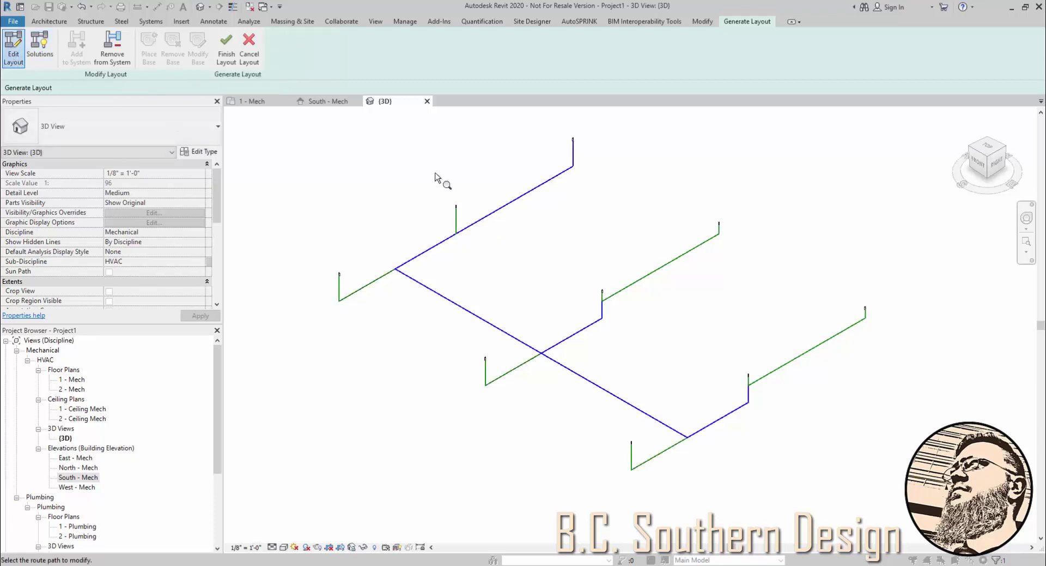
pyautogui.click(500, 212)
pyautogui.click(511, 195)
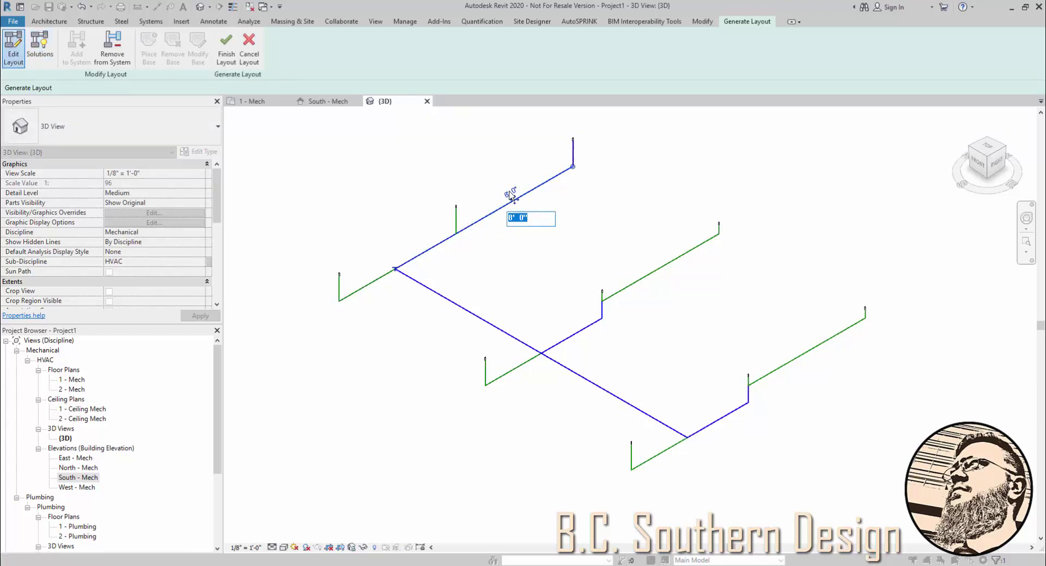
pyautogui.write('9')
pyautogui.press('Return')
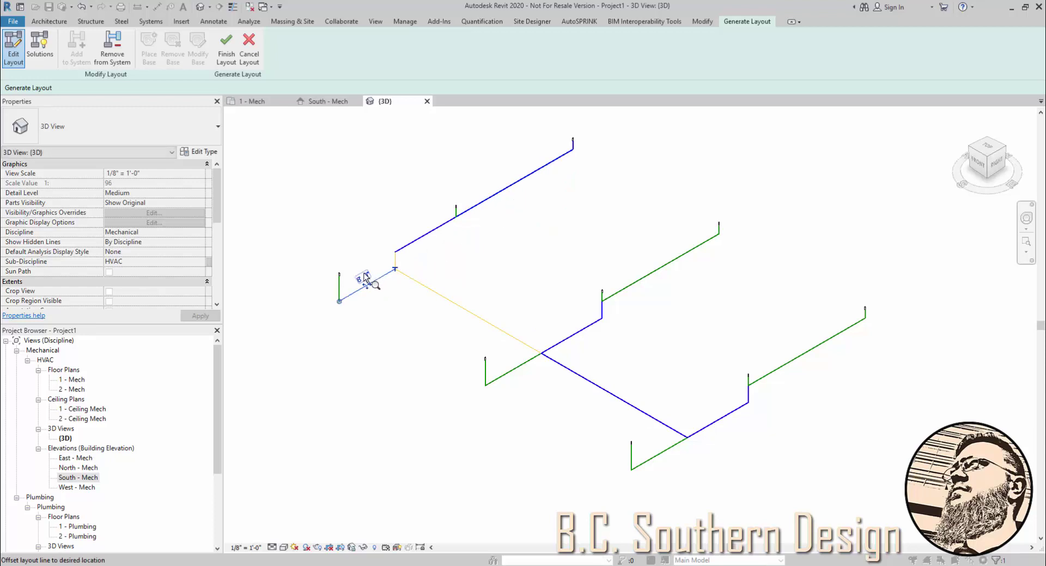
# Offset the main-to-right-branch segment and set the lower-left branch elevation to 0
pyautogui.click(567, 333)
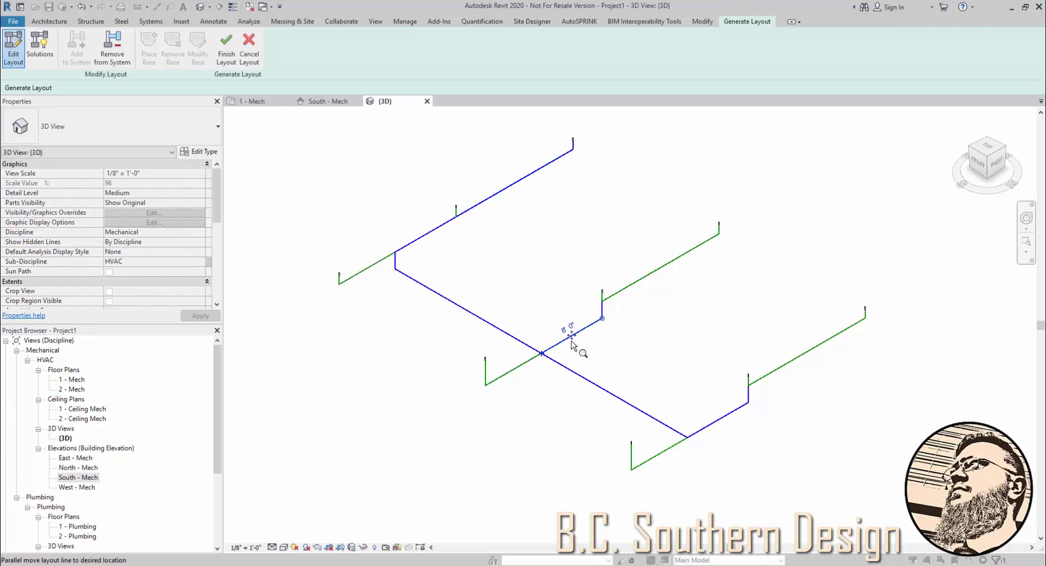
pyautogui.click(567, 329)
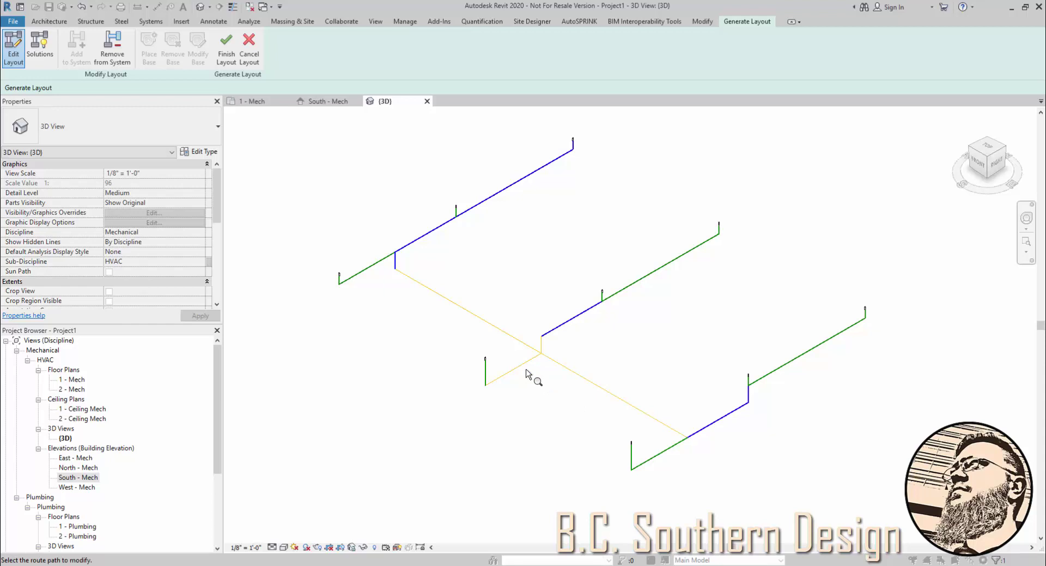
pyautogui.click(512, 361)
pyautogui.write('0')
pyautogui.press('Return')
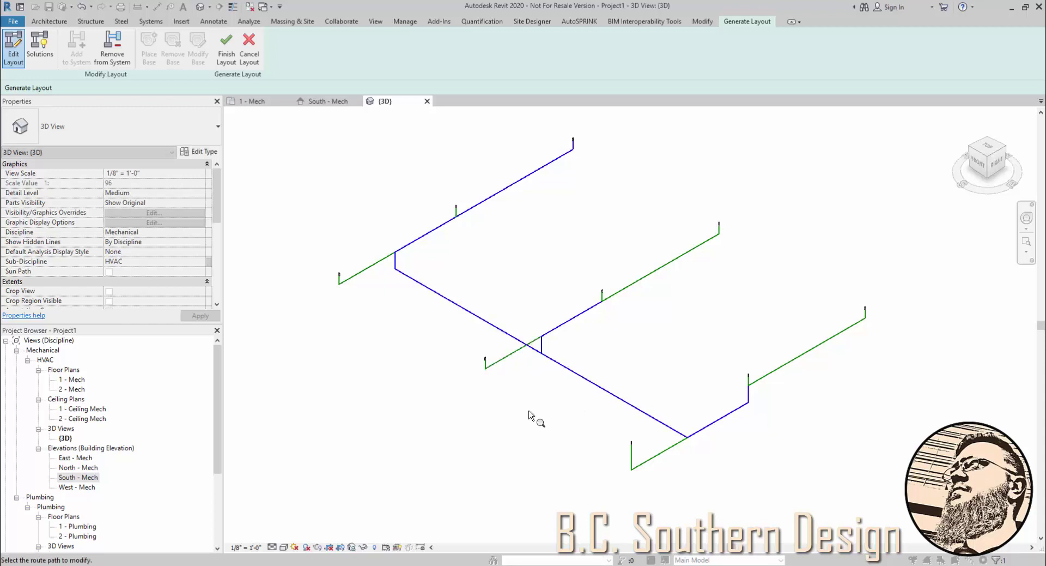
# Set the lower-left branch and lower-right route segment elevations to 9
pyautogui.click(660, 444)
pyautogui.click(656, 444)
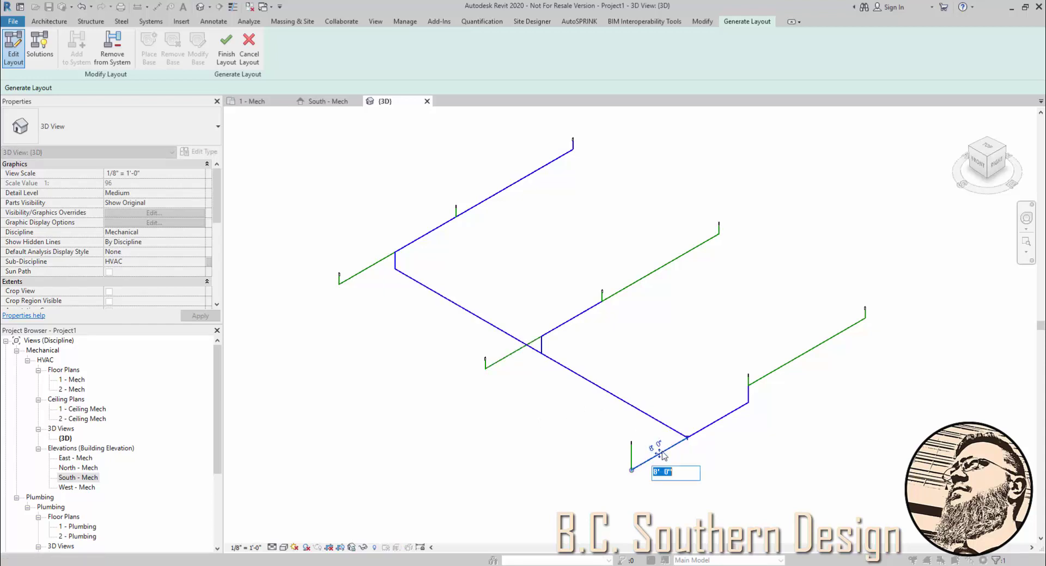
pyautogui.write('9')
pyautogui.press('Return')
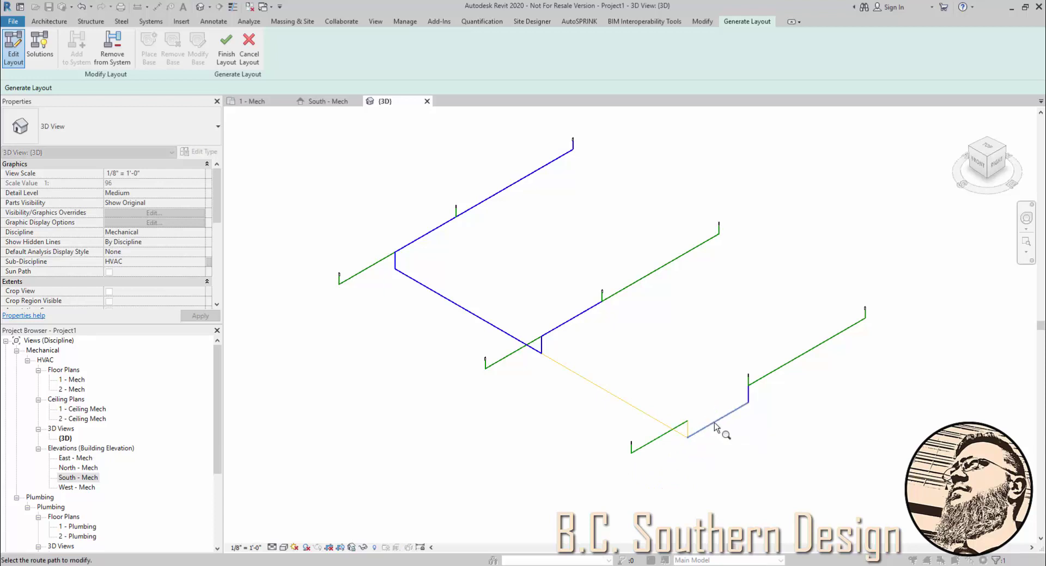
pyautogui.click(703, 427)
pyautogui.click(709, 431)
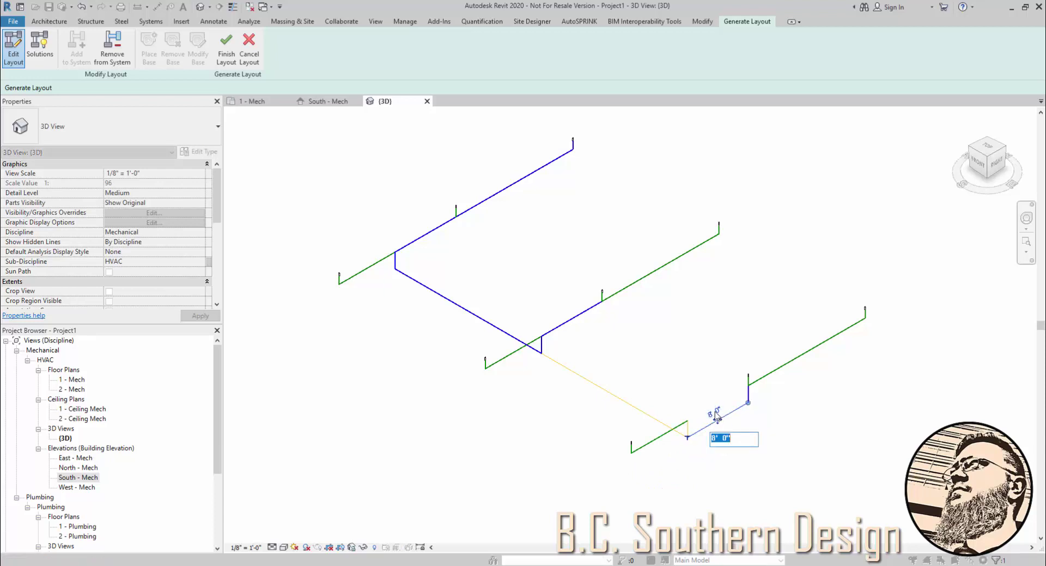
pyautogui.write('9')
pyautogui.press('Return')
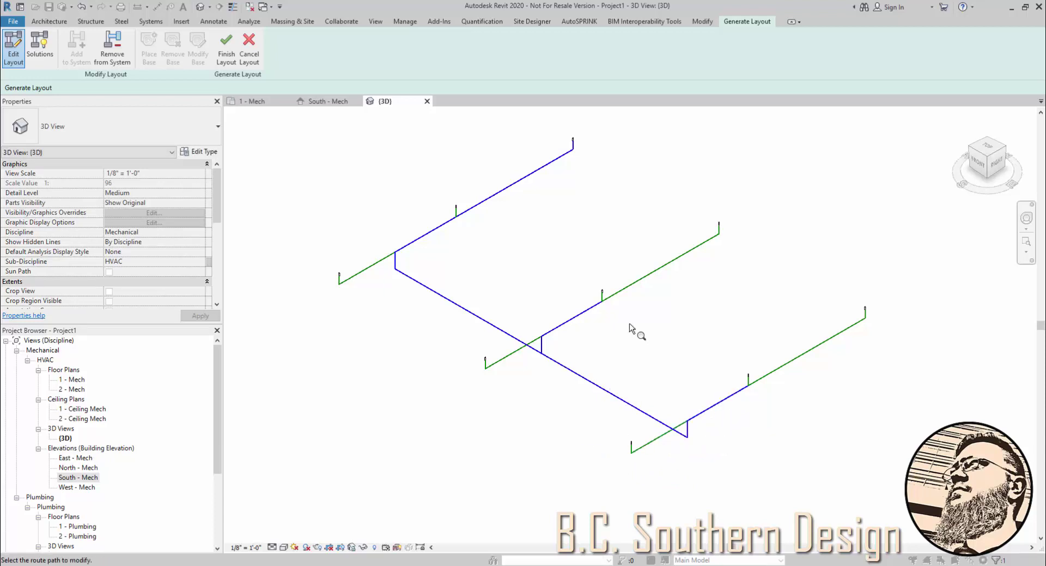
# Zoom around the layout and switch to the South - Mech elevation
pyautogui.scroll(2, 422, 243)
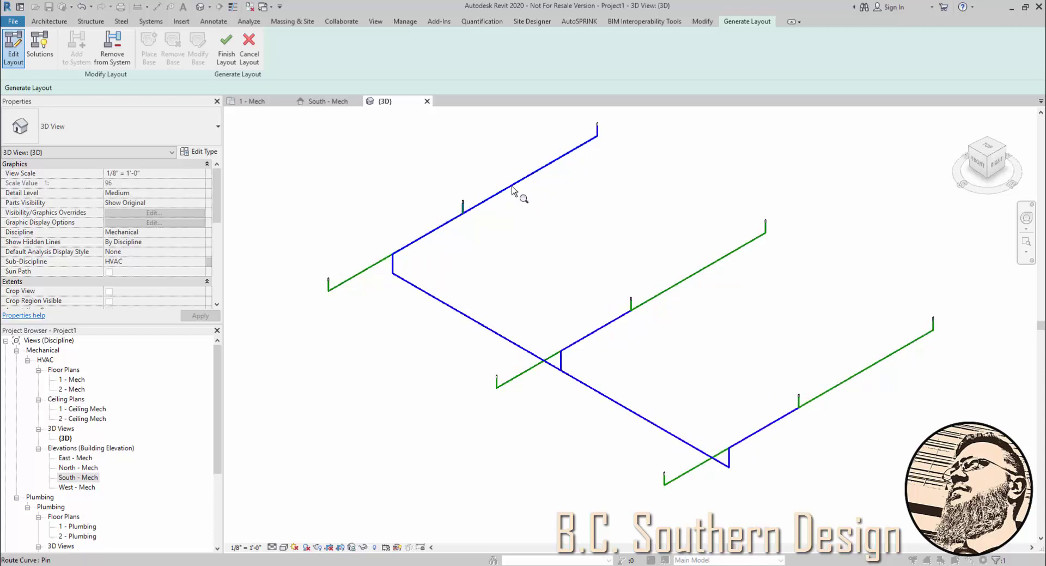
pyautogui.scroll(2, 605, 117)
pyautogui.scroll(1, 605, 117)
pyautogui.scroll(-4, 603, 119)
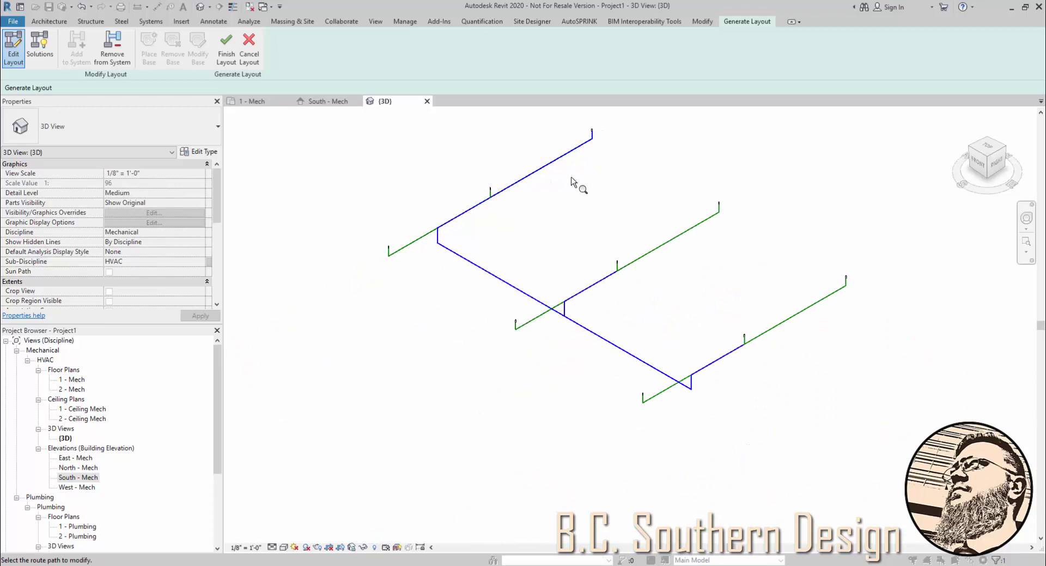
pyautogui.click(328, 104)
# In 1 - Mech, drag the bottom main up above the middle sprinkler row, then view it in 3D
pyautogui.click(273, 102)
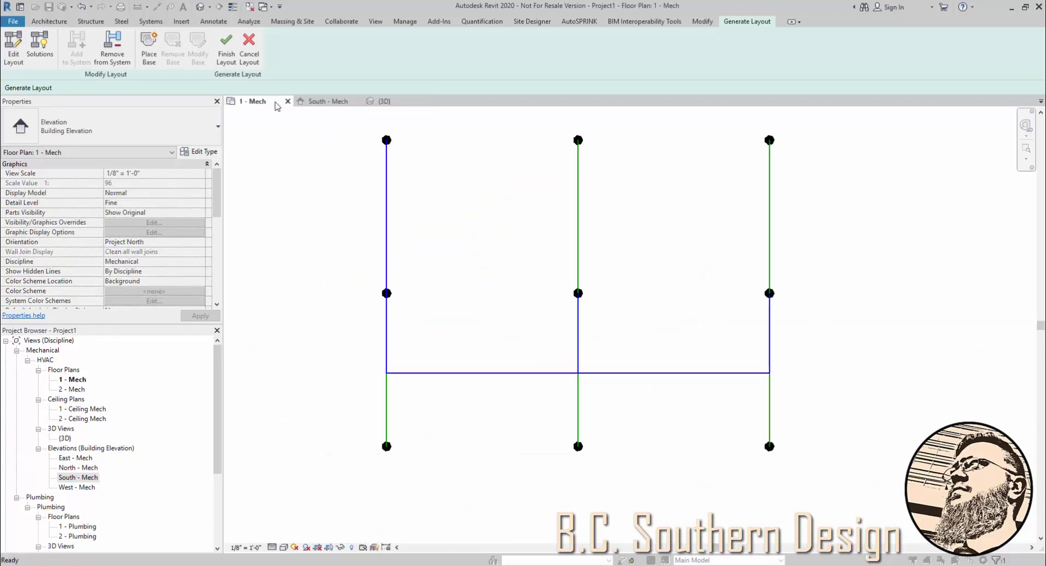
pyautogui.scroll(-1, 510, 378)
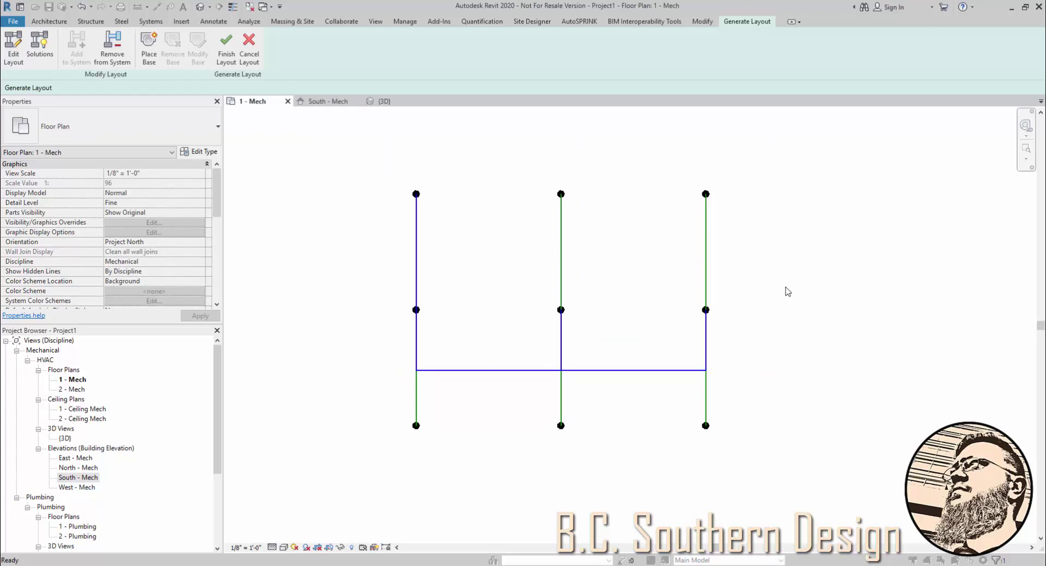
pyautogui.click(13, 49)
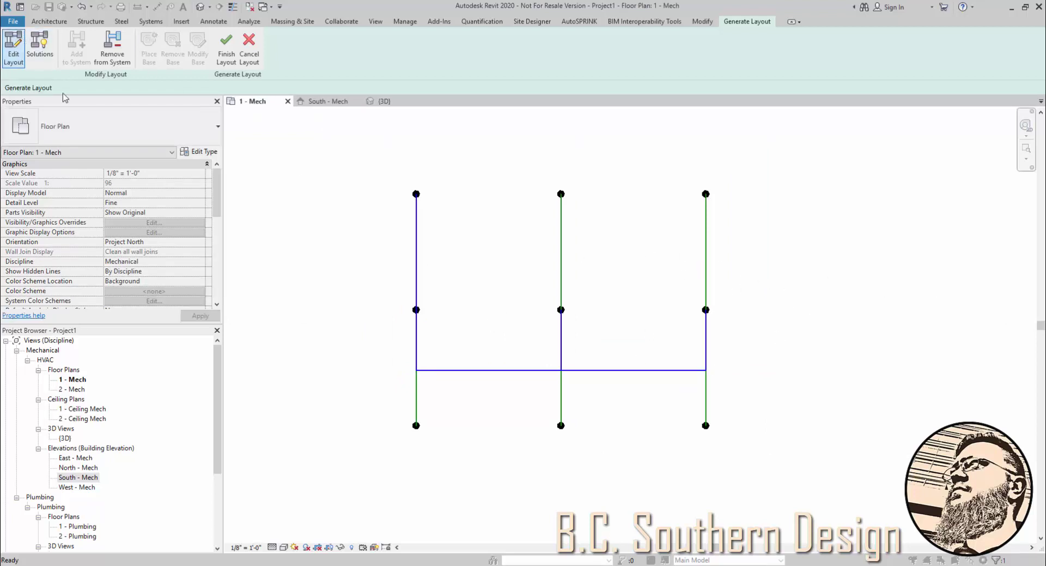
pyautogui.click(508, 371)
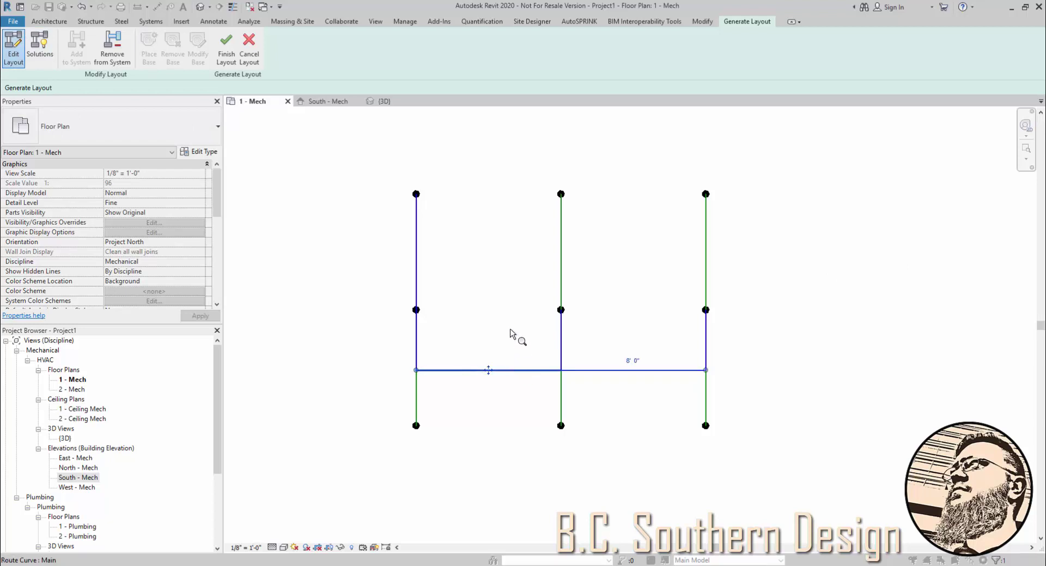
pyautogui.moveTo(489, 370); pyautogui.dragTo(504, 251)
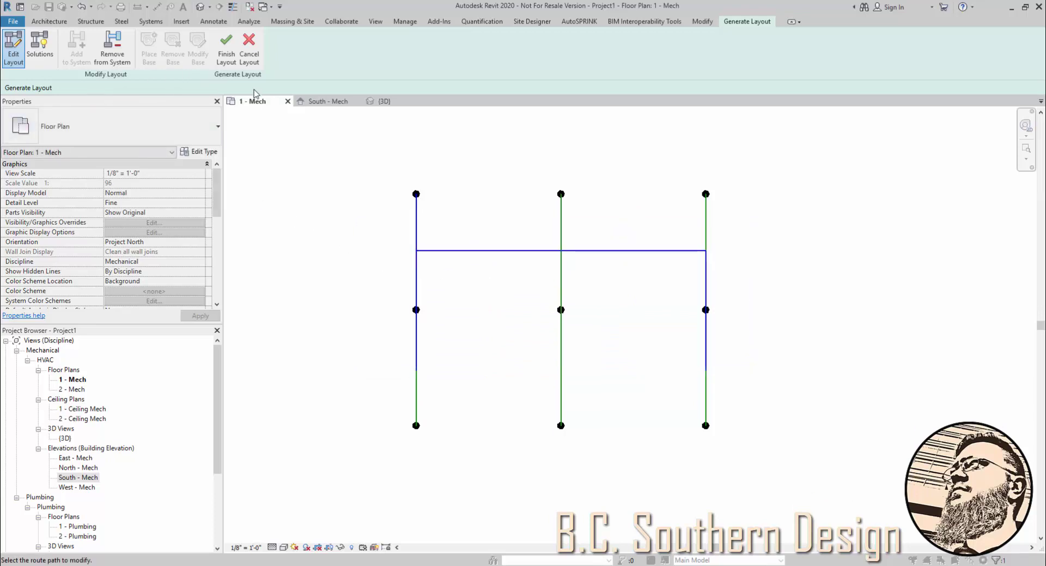
pyautogui.click(381, 101)
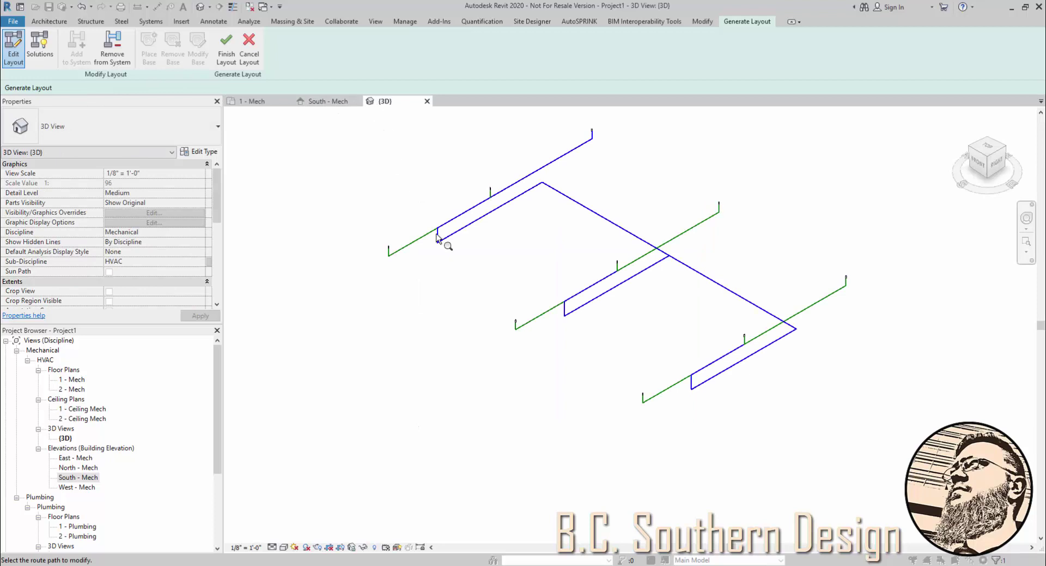
# Zoom the 3D view, show Solutions, then reopen the layout for editing in 1 - Mech
pyautogui.scroll(3, 514, 222)
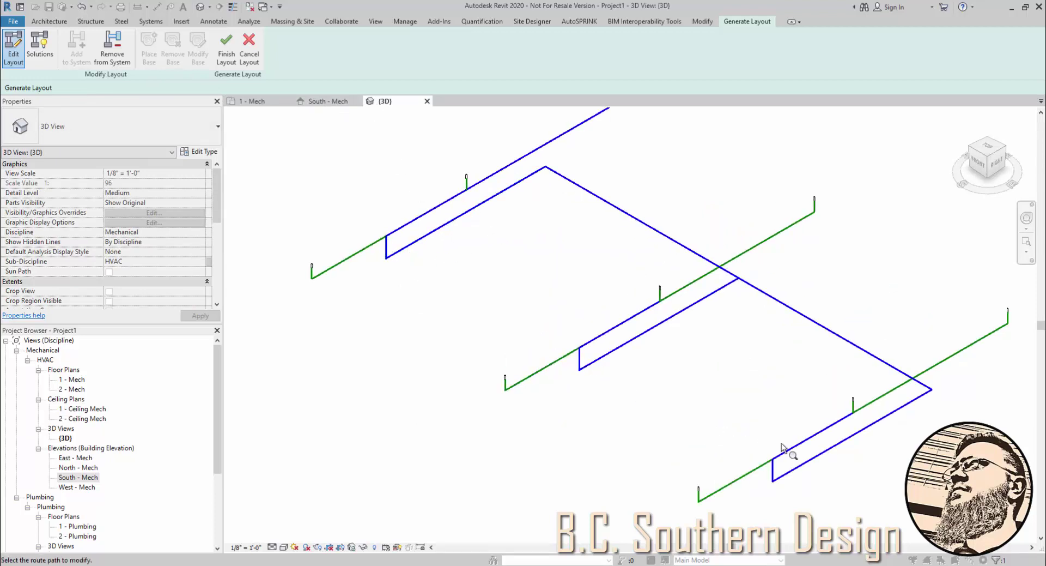
pyautogui.scroll(-1, 434, 255)
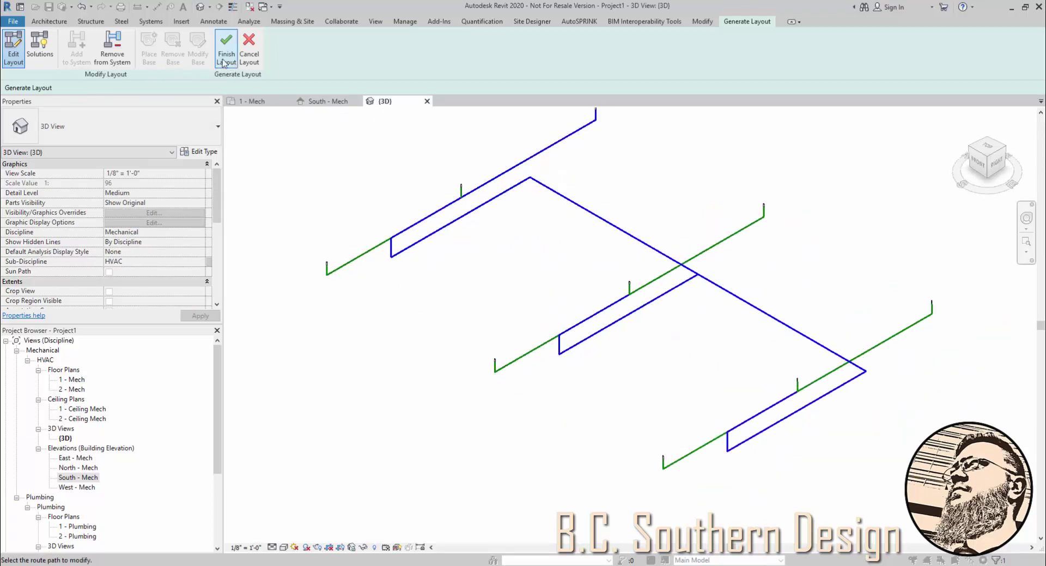
pyautogui.click(37, 50)
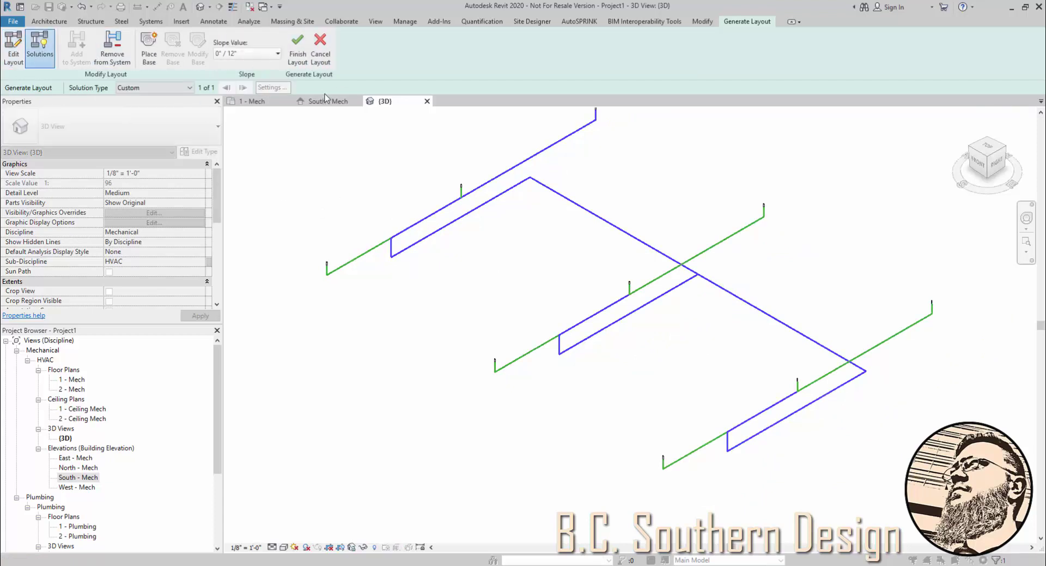
pyautogui.click(251, 101)
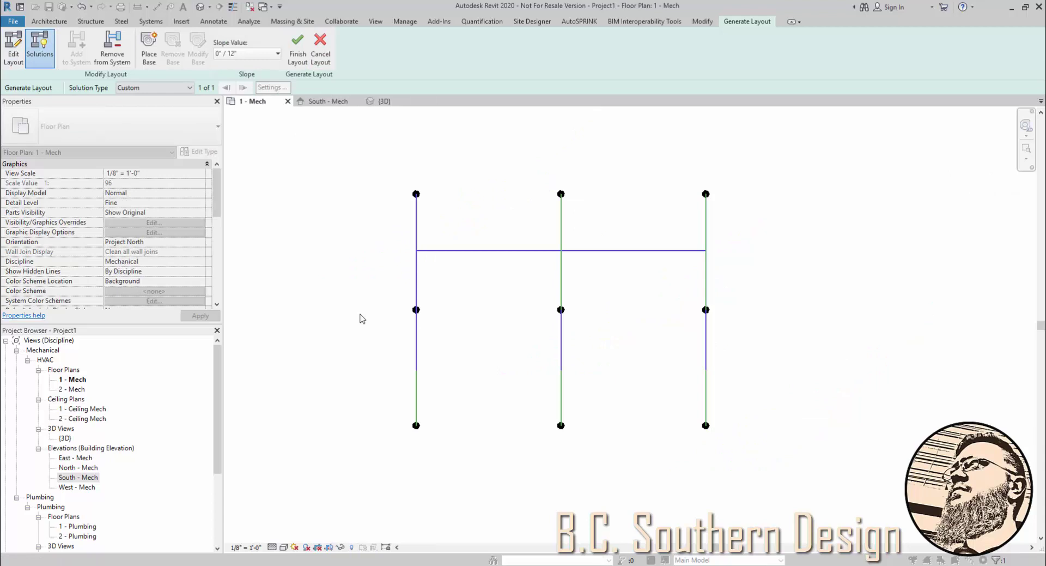
pyautogui.click(14, 48)
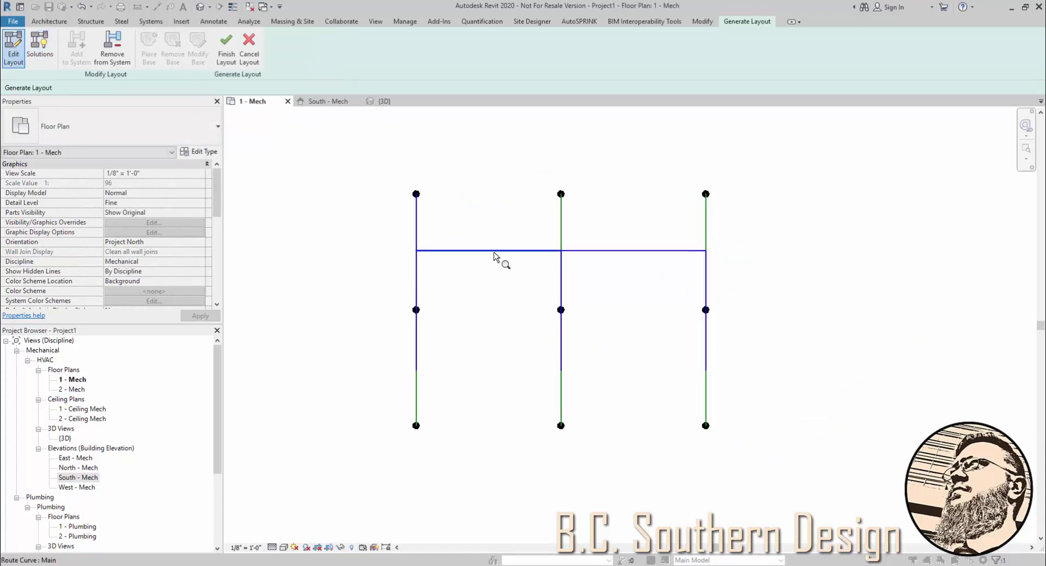
# Place a supply base right of the sprinkler grid and set its diameter to 2"
pyautogui.scroll(1, 495, 256)
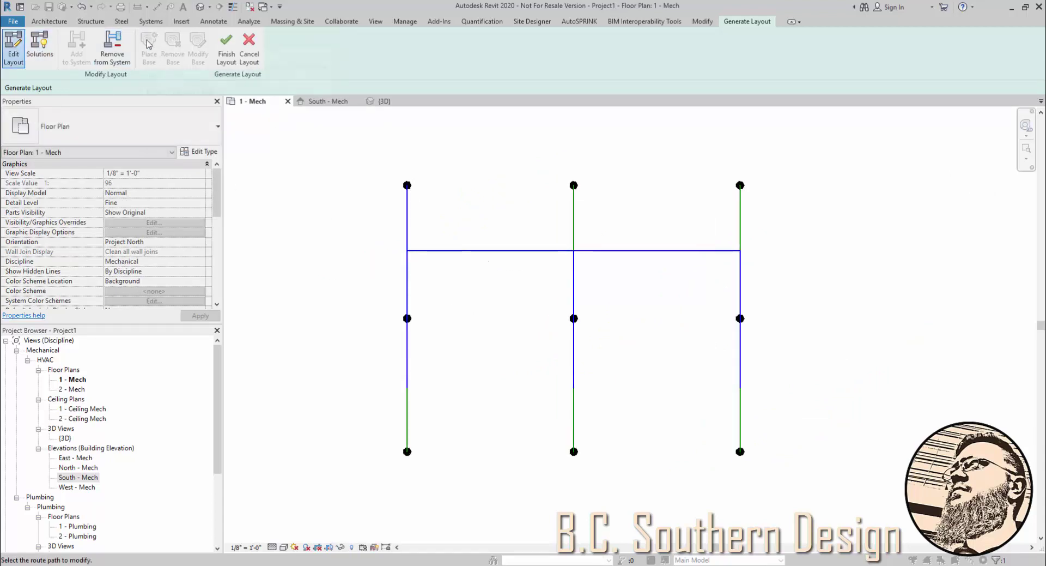
pyautogui.click(40, 48)
pyautogui.click(149, 48)
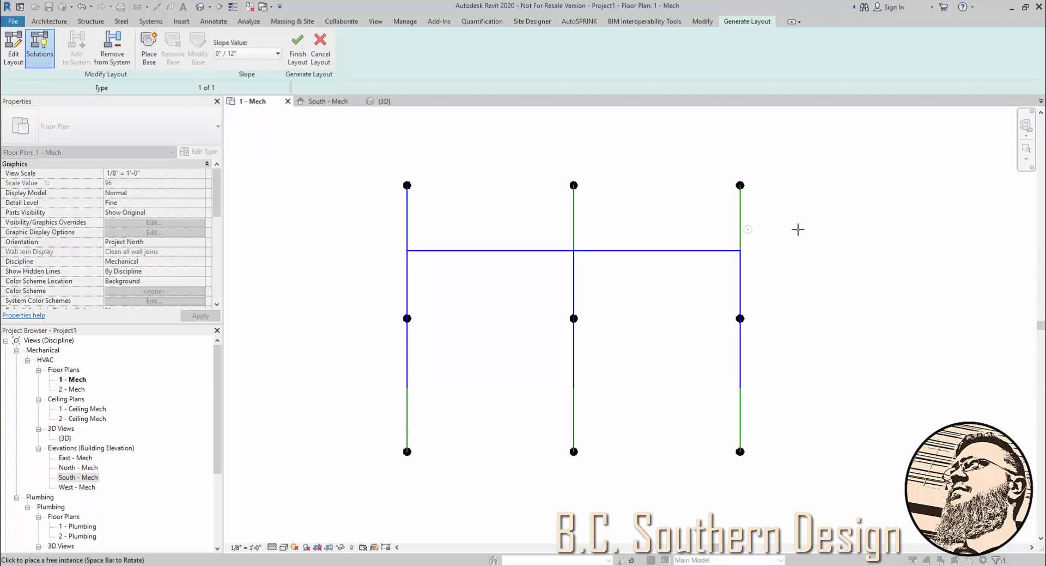
pyautogui.click(862, 240)
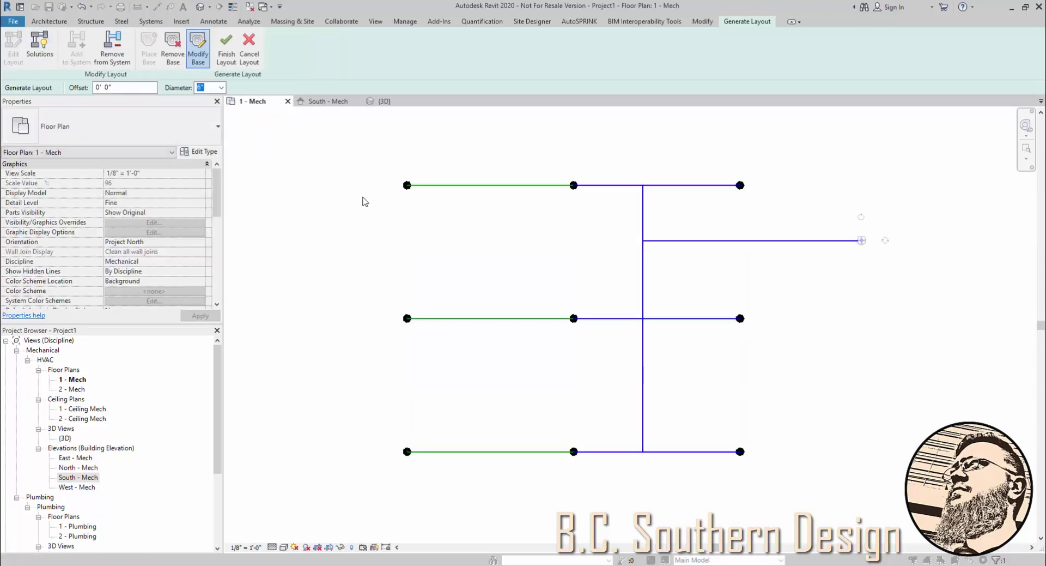
pyautogui.click(221, 88)
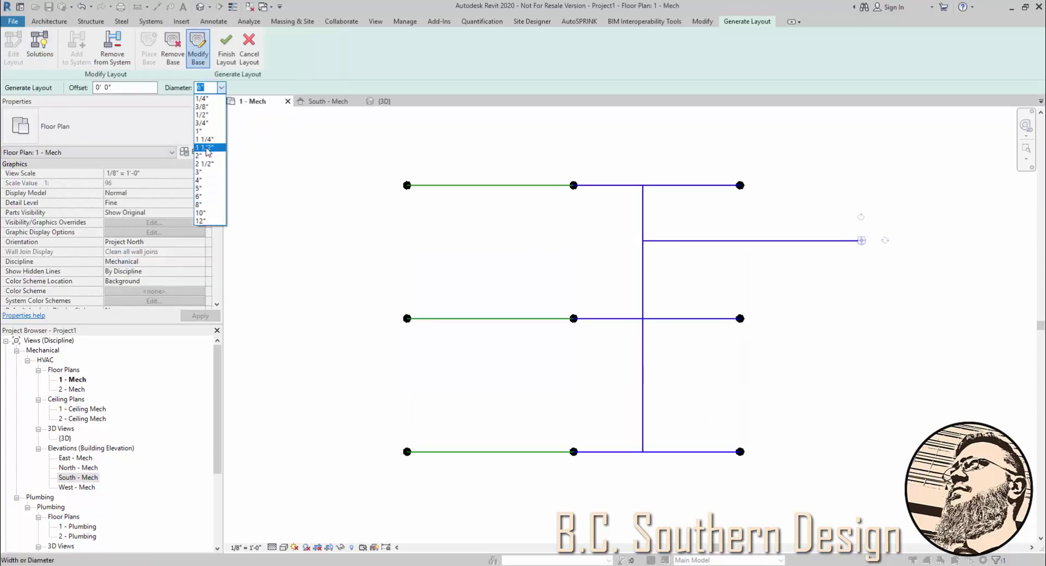
pyautogui.click(207, 156)
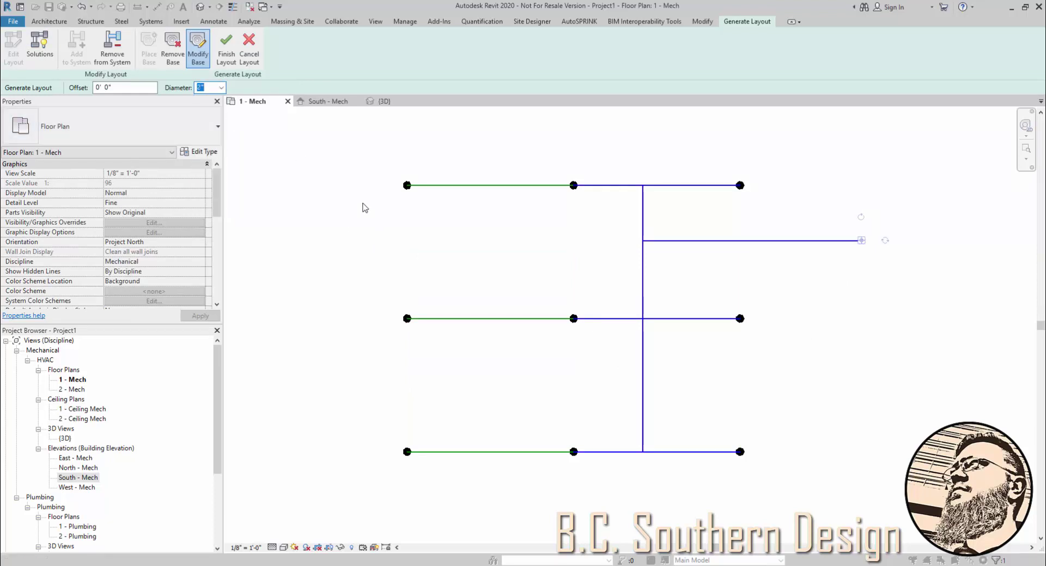
# Review the regenerated layout in 3D and return to the routing solutions
pyautogui.click(384, 102)
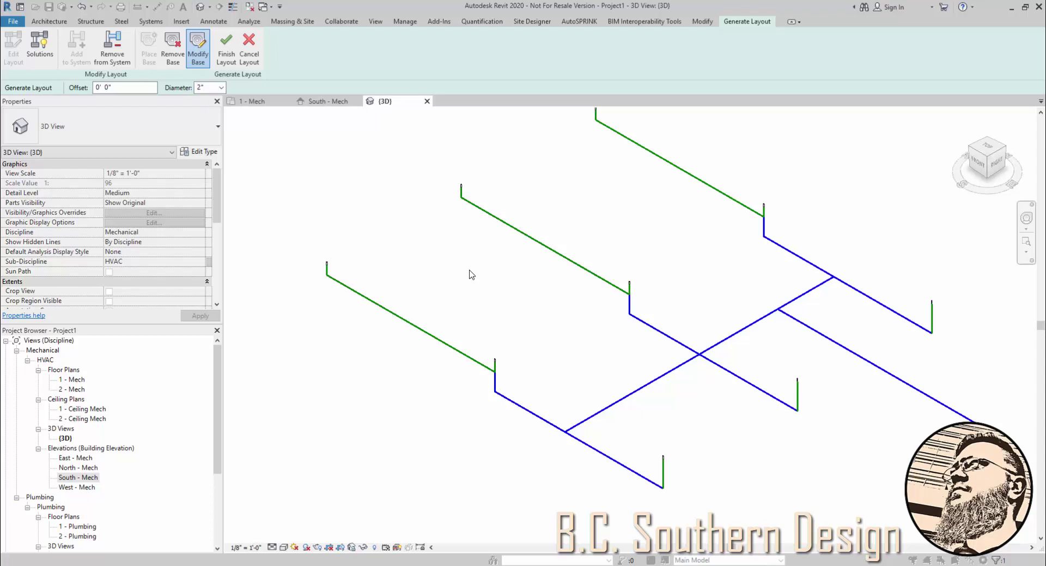
pyautogui.scroll(-1, 522, 331)
pyautogui.scroll(1, 596, 430)
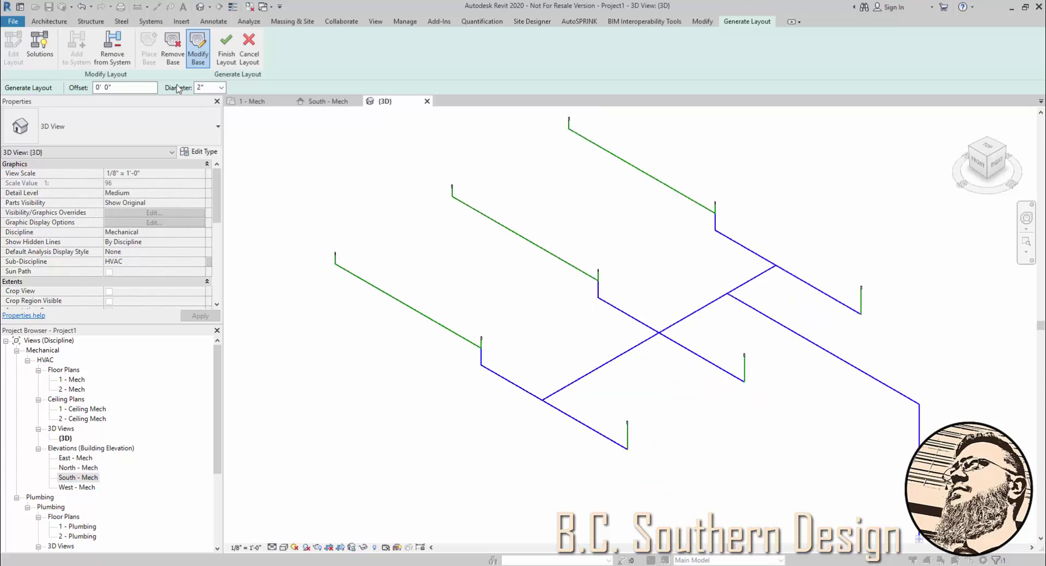
pyautogui.click(39, 47)
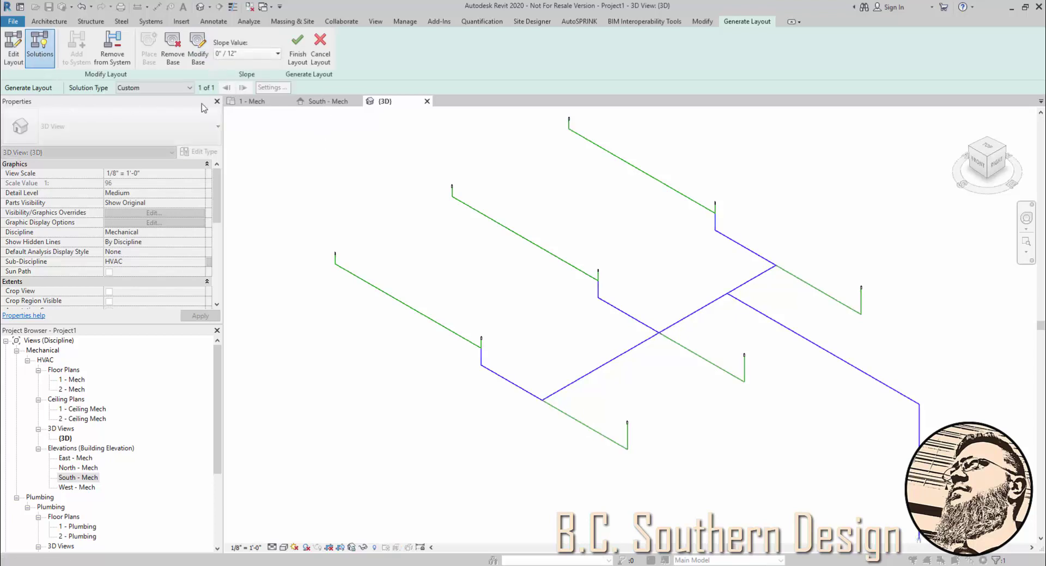
# Switch to Network routing and step to solution 3 of 3, comparing it in 1 - Mech and 3D
pyautogui.click(158, 88)
pyautogui.click(136, 98)
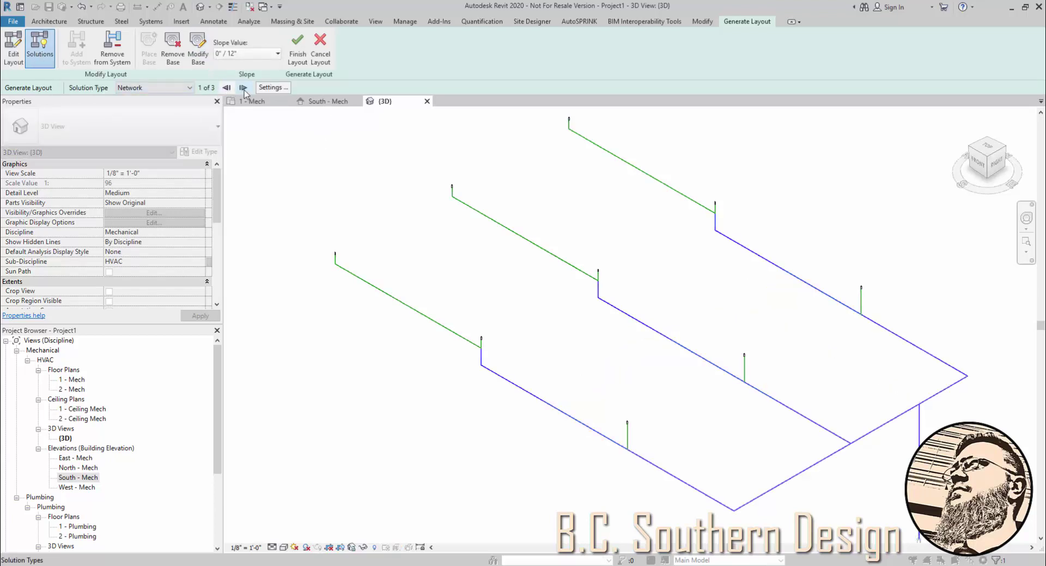
pyautogui.click(243, 88)
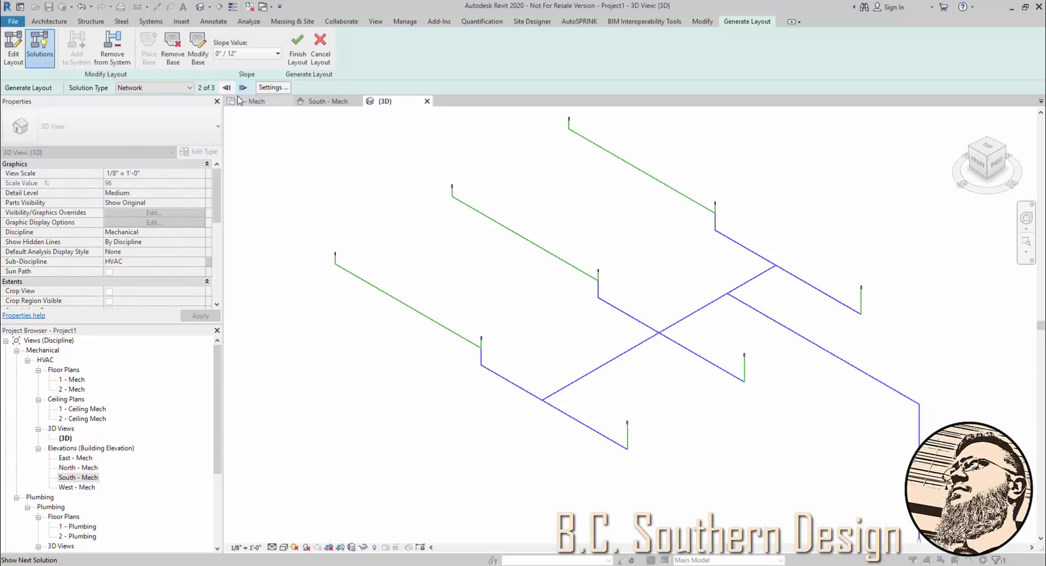
pyautogui.click(251, 101)
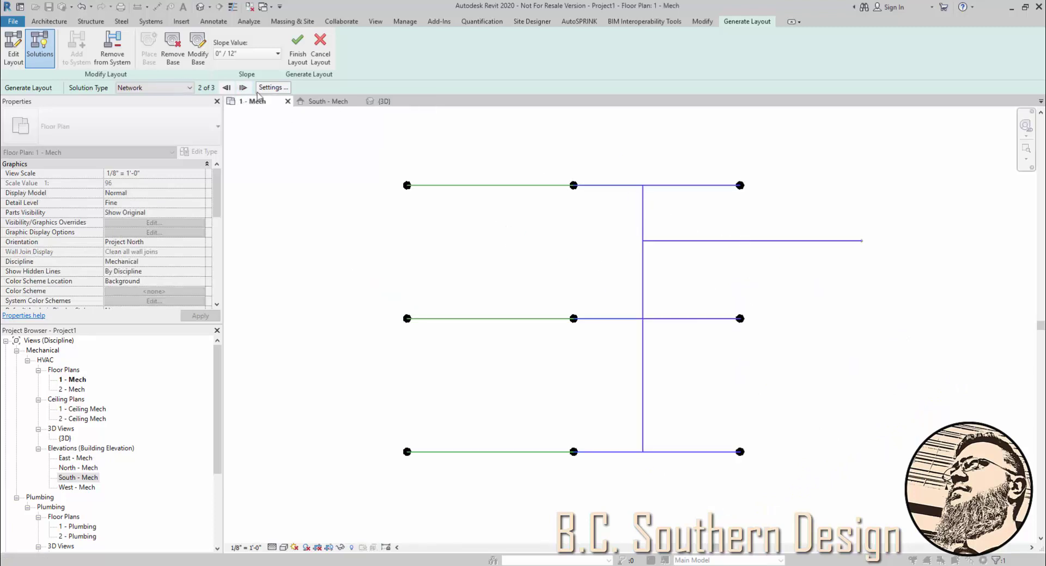
pyautogui.click(243, 88)
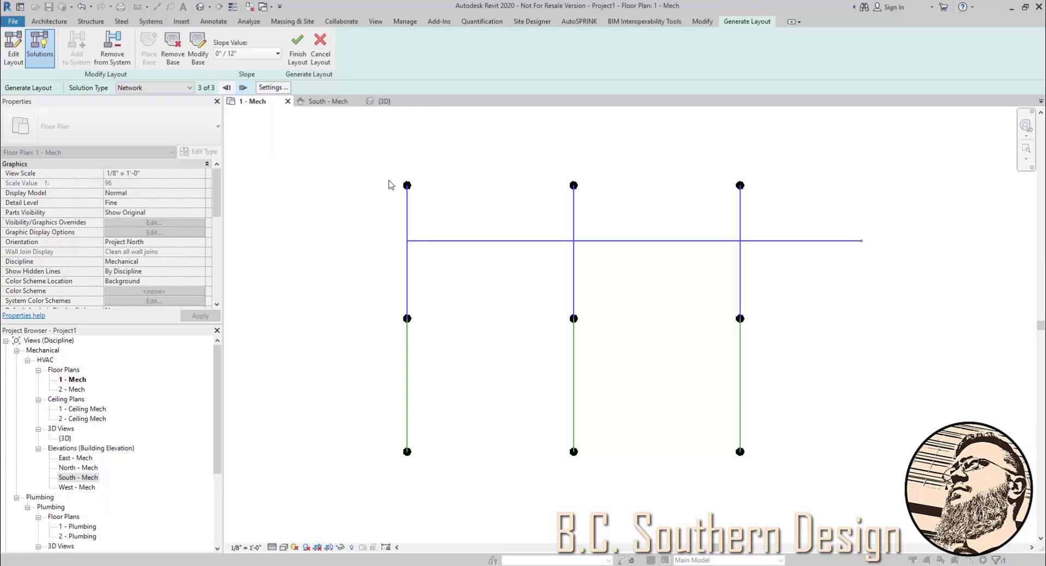
pyautogui.click(384, 102)
pyautogui.scroll(3, 500, 240)
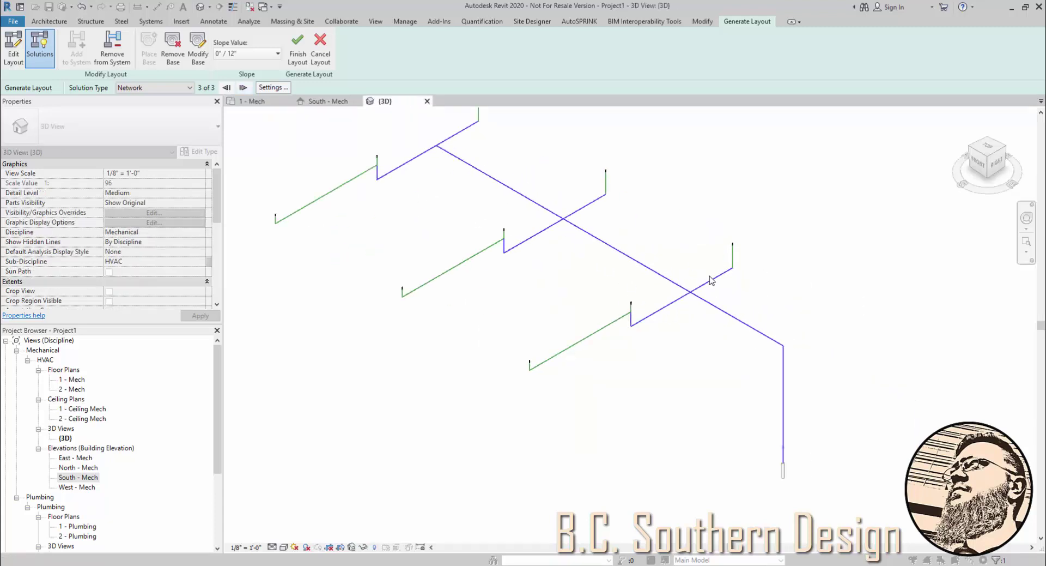
# Reopen layout editing, overwrite the previous custom routing, and raise the lower and upper branch segments
pyautogui.click(14, 48)
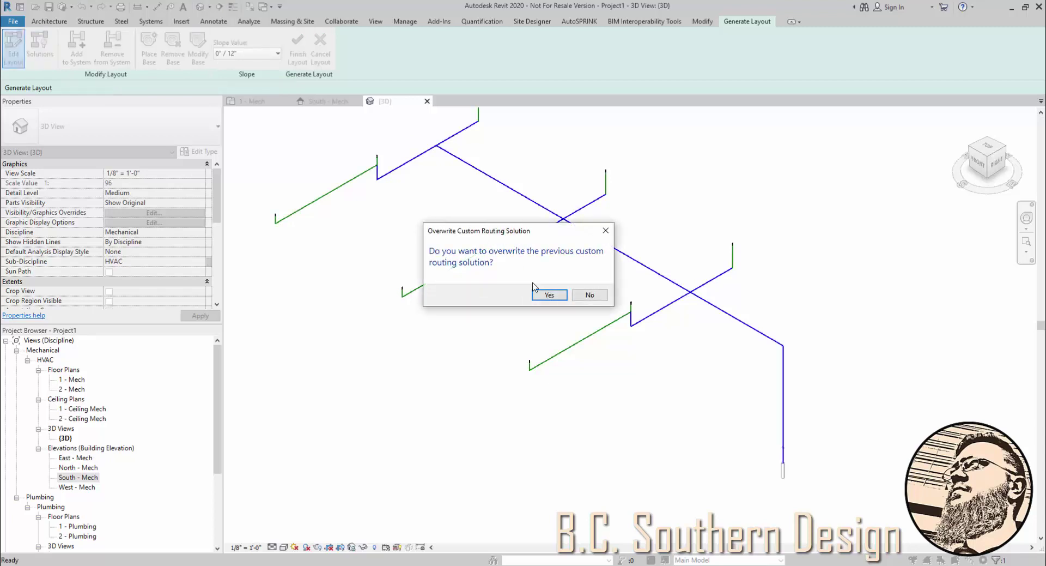
pyautogui.click(549, 295)
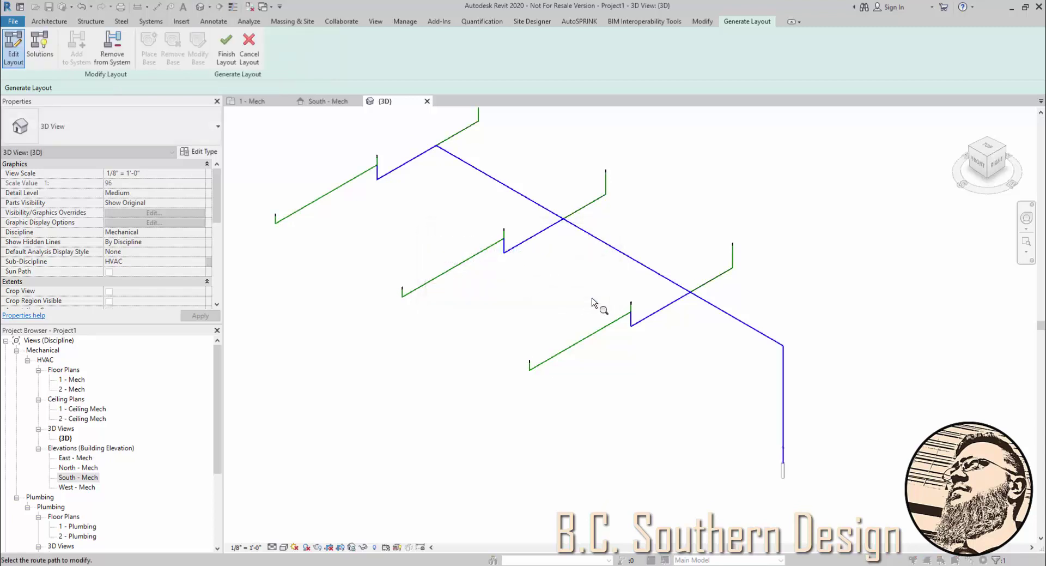
pyautogui.click(660, 309)
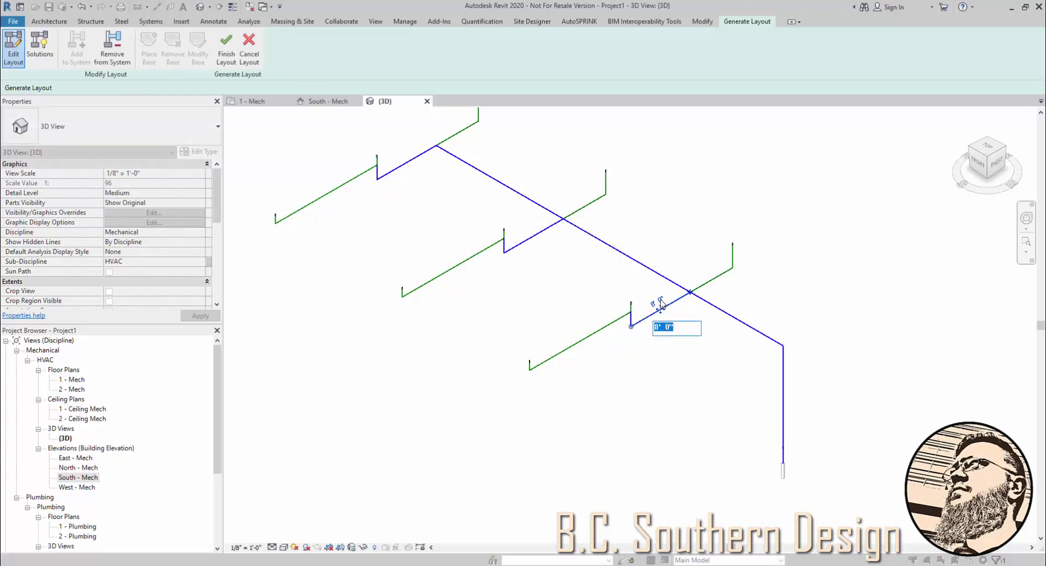
pyautogui.click(711, 275)
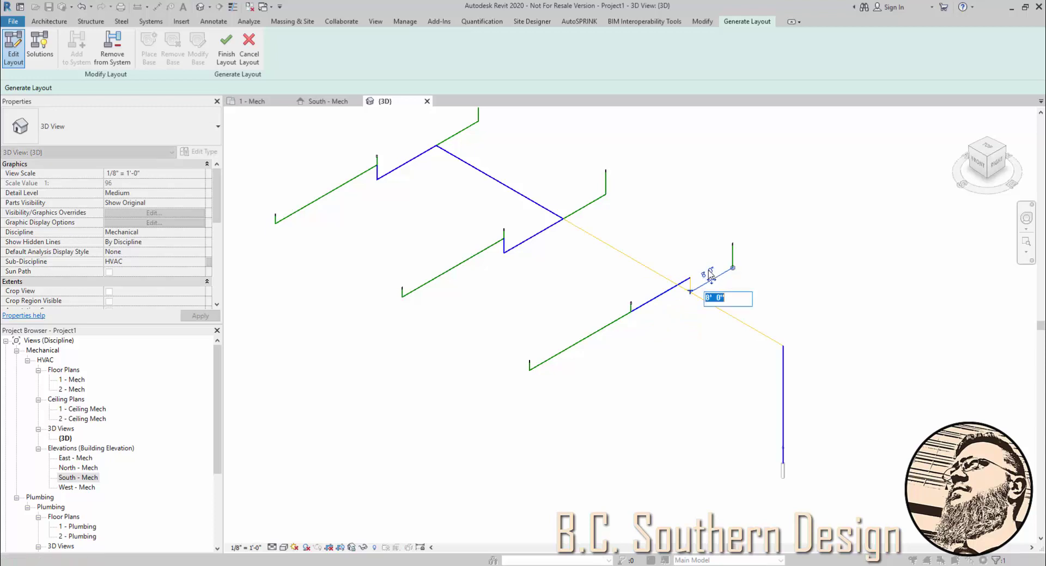
pyautogui.moveTo(712, 274); pyautogui.dragTo(711, 271)
pyautogui.moveTo(569, 217); pyautogui.dragTo(574, 204)
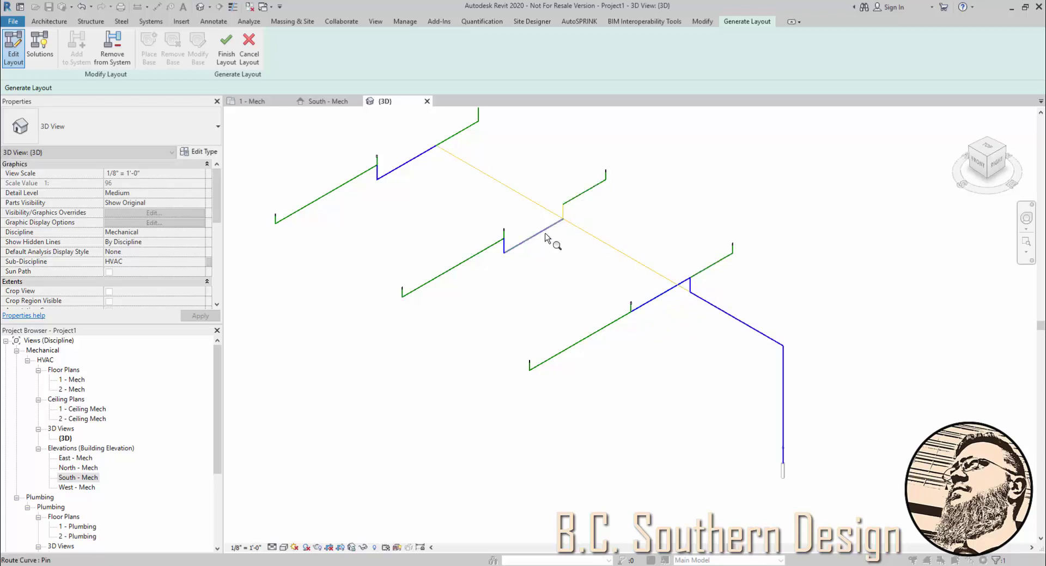
# Edit the upper, lower and short top segment offsets so the branches rise into the main
pyautogui.click(537, 231)
pyautogui.click(468, 204)
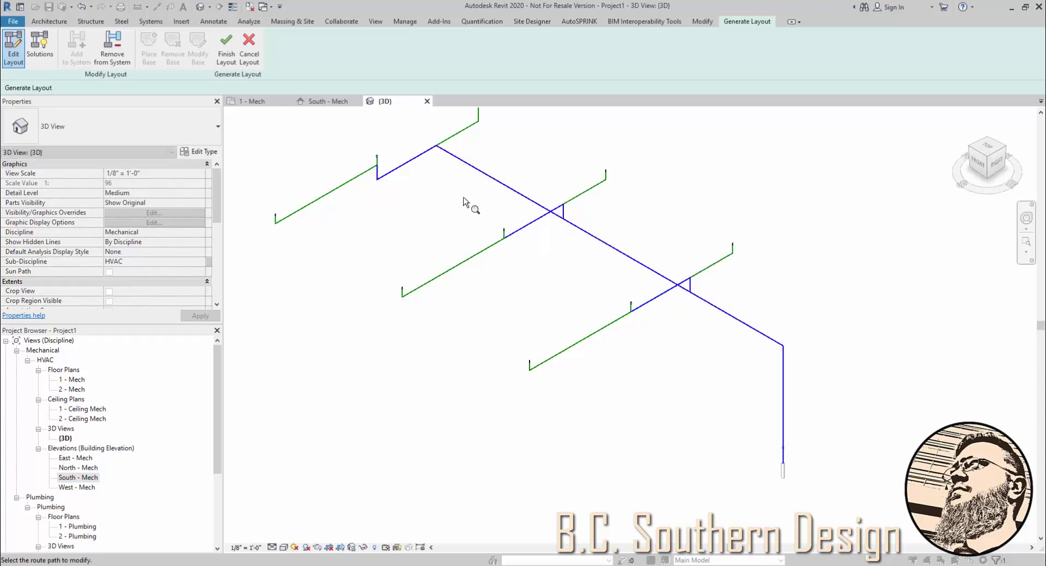
pyautogui.click(410, 158)
pyautogui.click(440, 140)
pyautogui.click(452, 133)
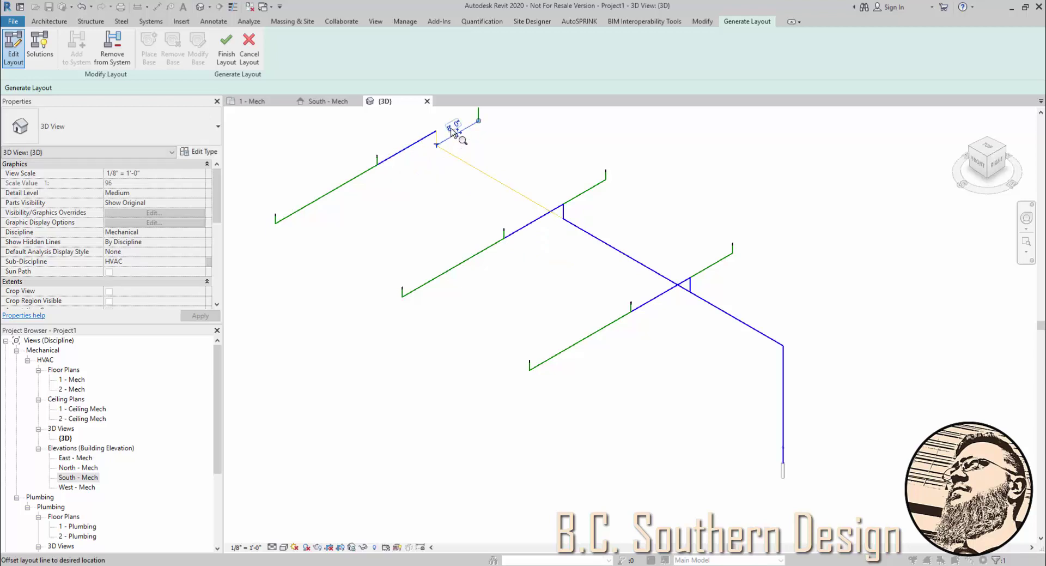
pyautogui.click(453, 132)
pyautogui.click(554, 342)
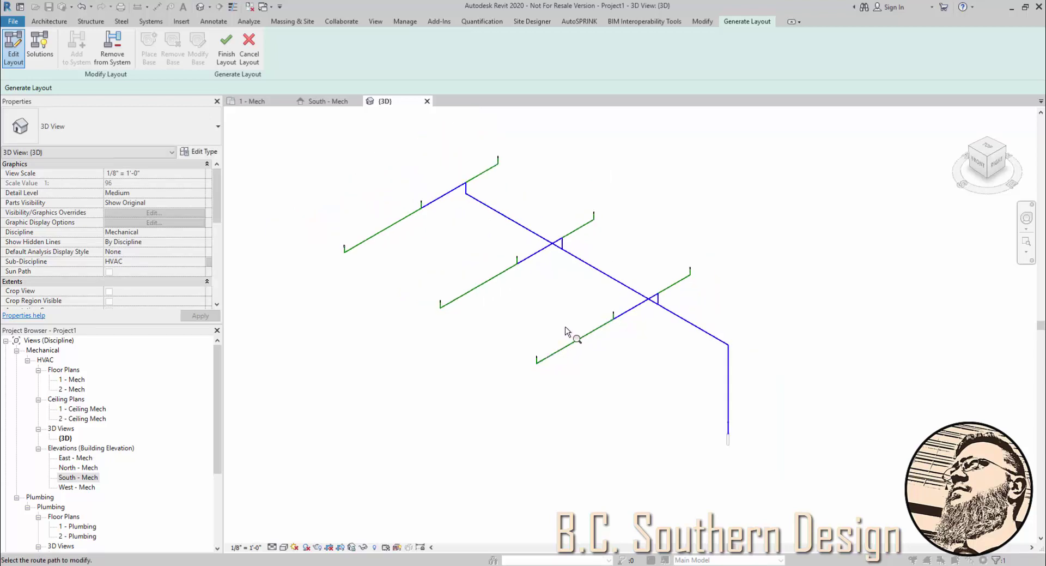
pyautogui.scroll(1, 540, 330)
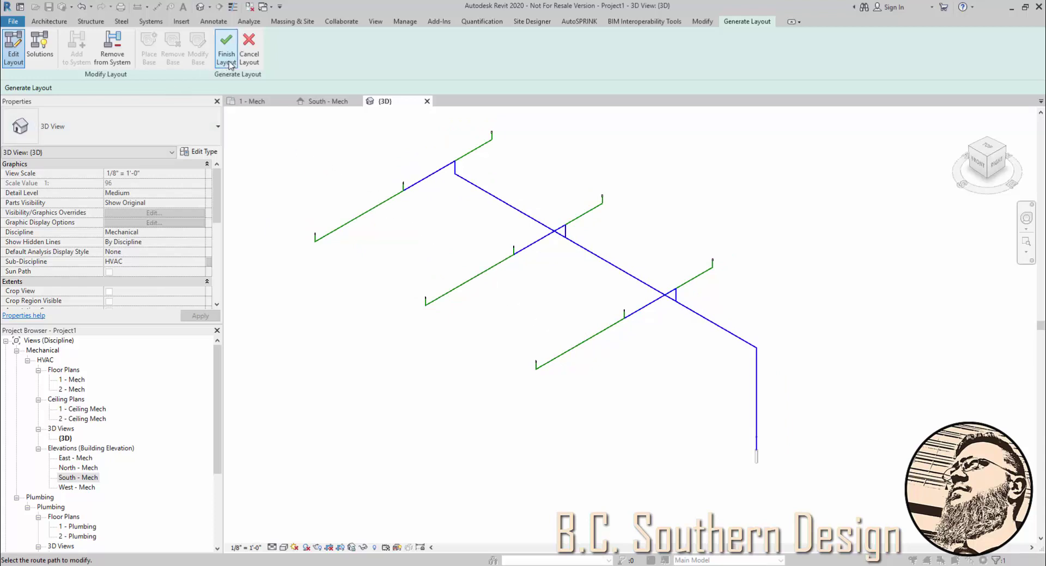
# Finish the layout into real pipes and tees, shown as double lines at Fine detail
pyautogui.click(39, 46)
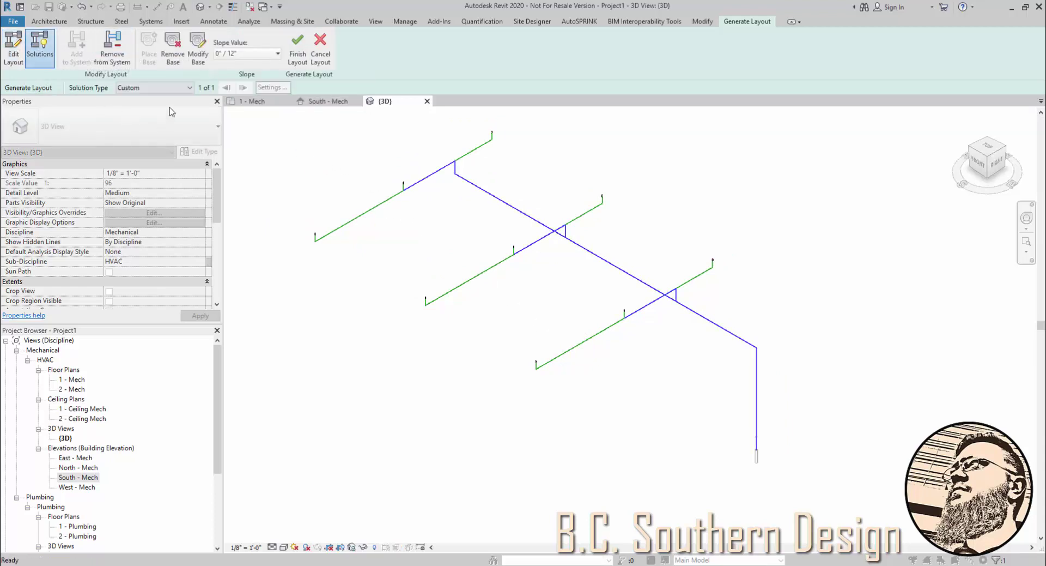
pyautogui.click(297, 49)
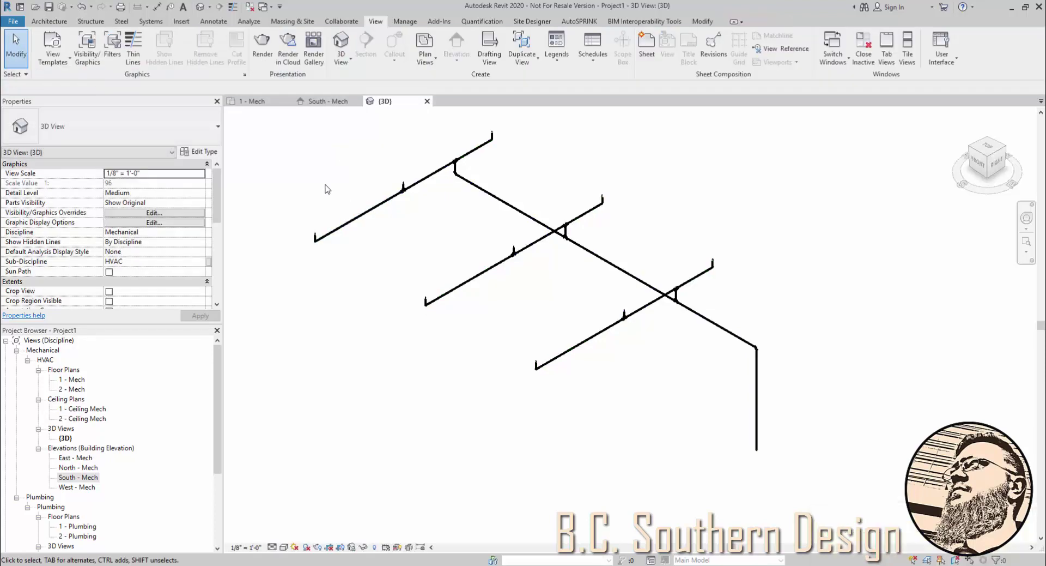
pyautogui.click(232, 7)
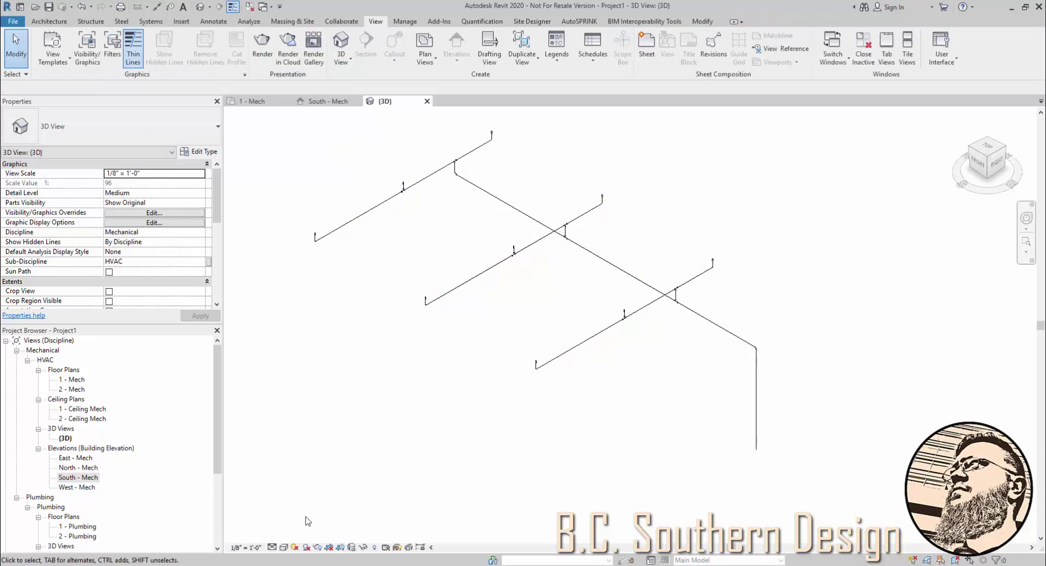
pyautogui.click(271, 547)
pyautogui.click(283, 535)
pyautogui.scroll(2, 567, 227)
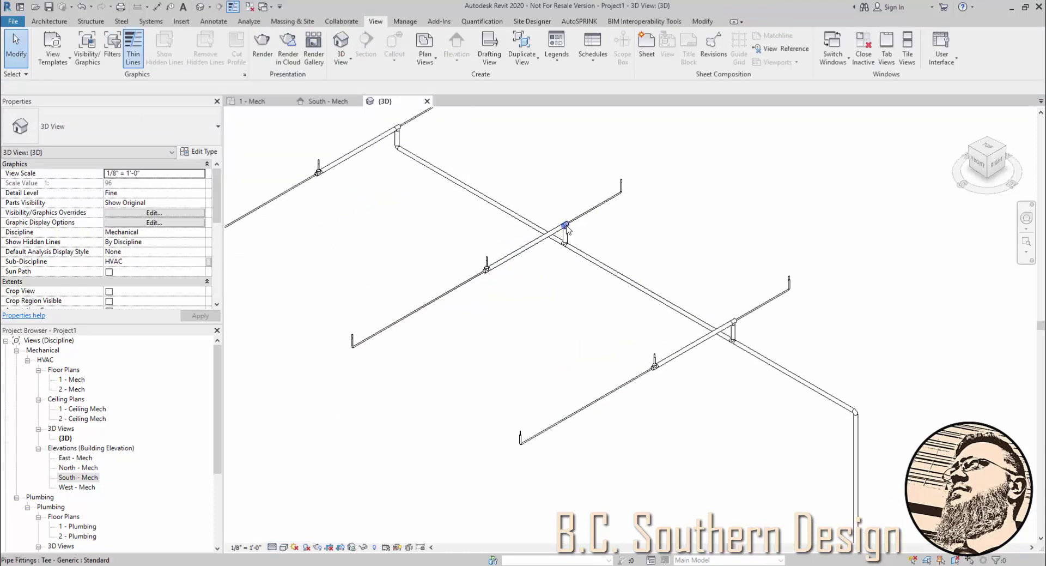
pyautogui.scroll(2, 491, 212)
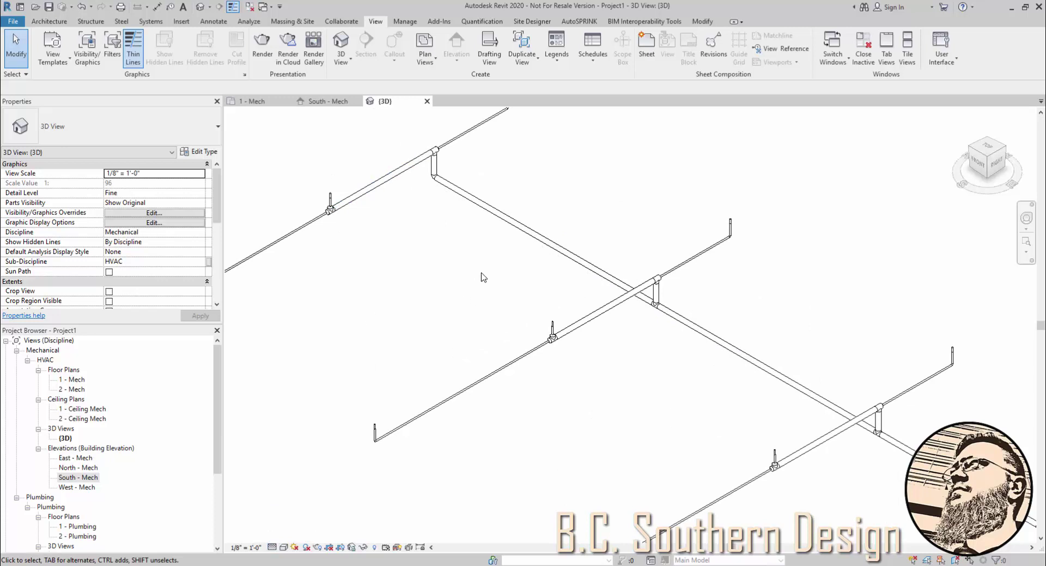
pyautogui.scroll(-4, 482, 277)
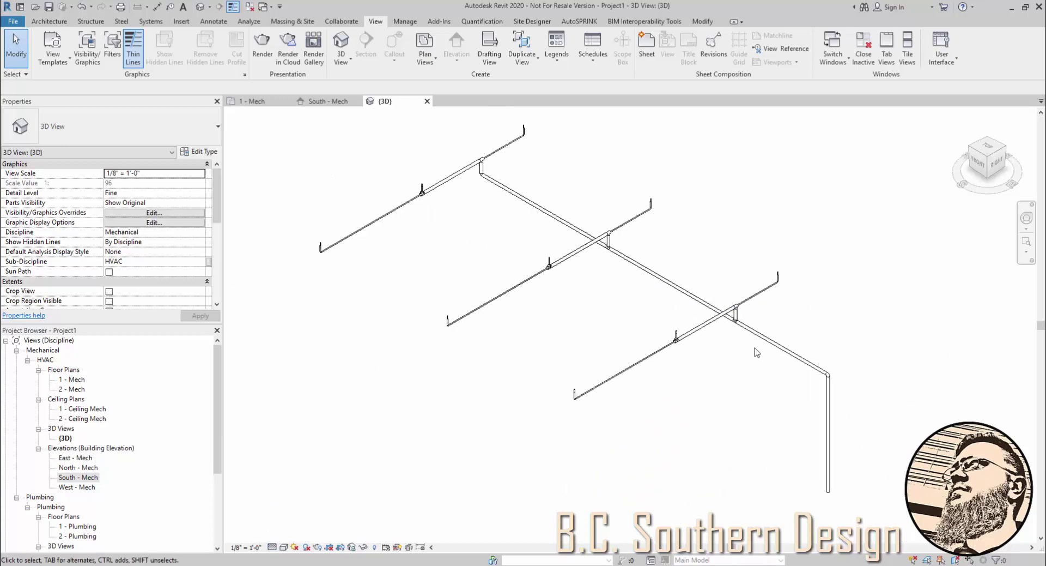
pyautogui.scroll(3, 755, 333)
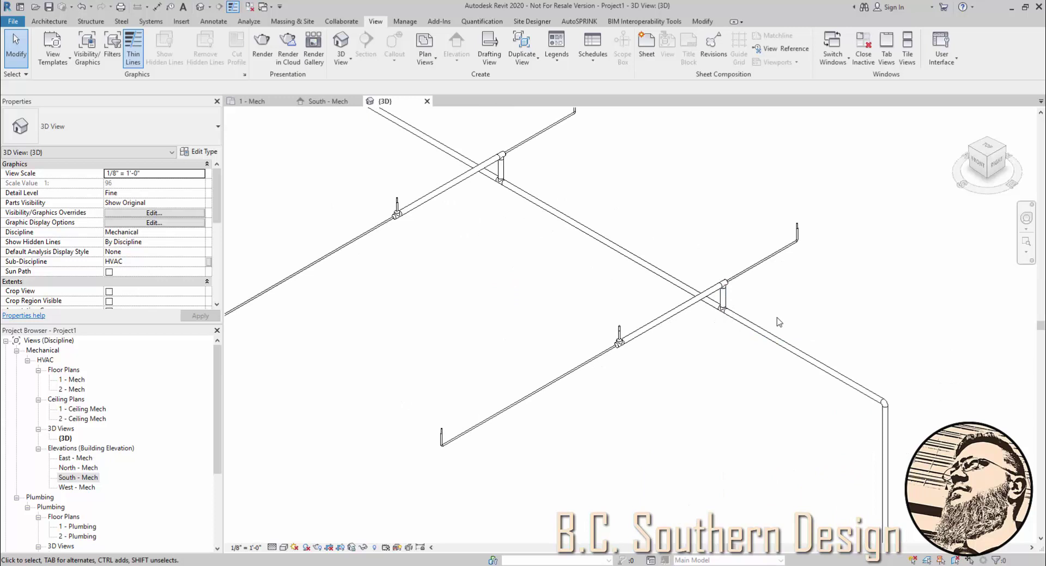
pyautogui.scroll(-2, 780, 322)
pyautogui.scroll(1, 703, 305)
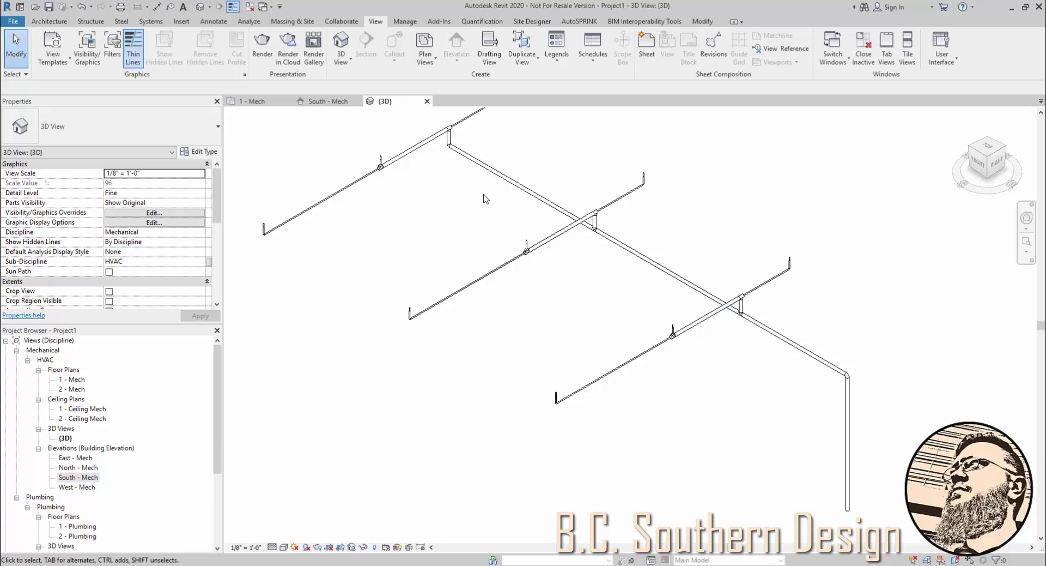
# Inspect one branch pipe's properties, then clear the selection
pyautogui.click(315, 203)
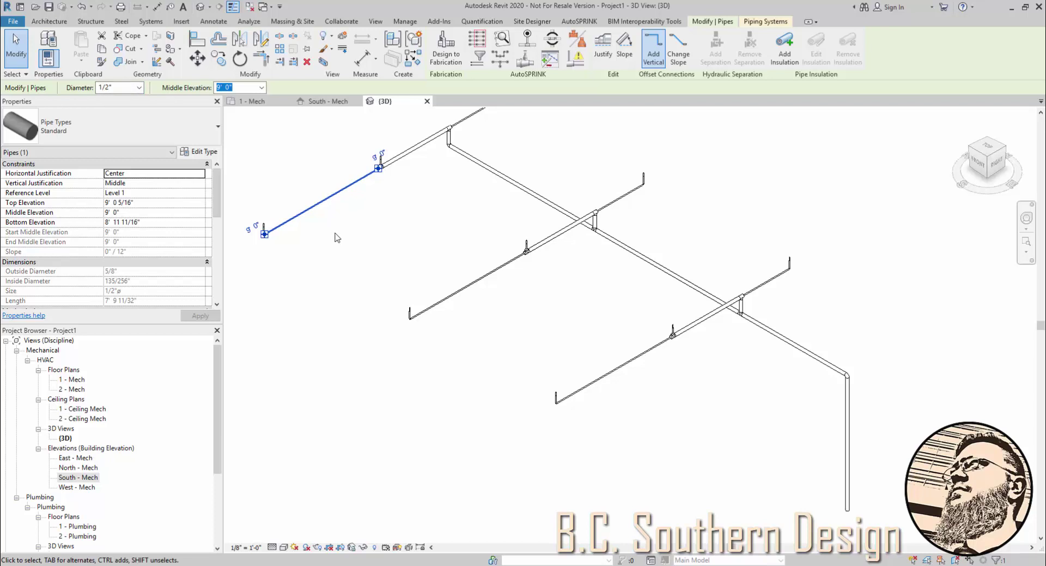
pyautogui.click(356, 244)
pyautogui.scroll(-3, 409, 300)
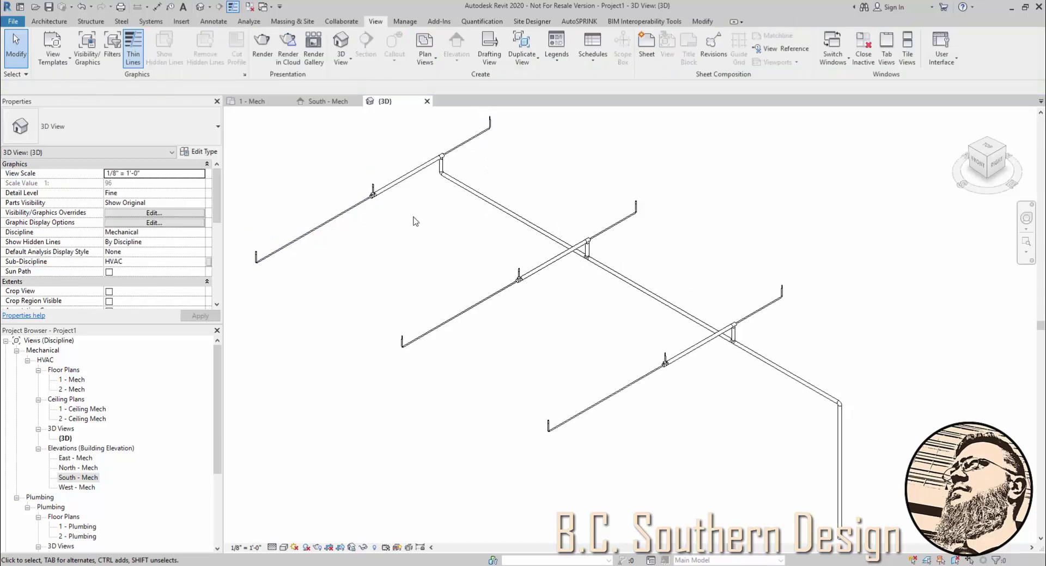
pyautogui.scroll(2, 411, 199)
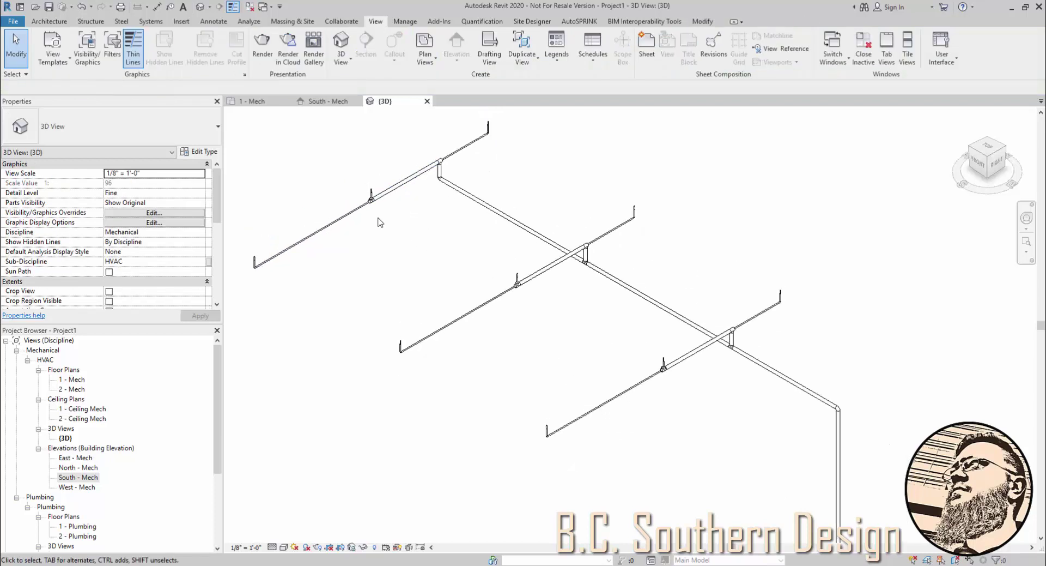
# Select all the 1/2" branch pipes, including the short pipes at the tees
pyautogui.click(358, 207)
pyautogui.keyDown('ctrl'); pyautogui.click(465, 160); pyautogui.keyUp('ctrl')
pyautogui.keyDown('ctrl'); pyautogui.click(459, 318); pyautogui.keyUp('ctrl')
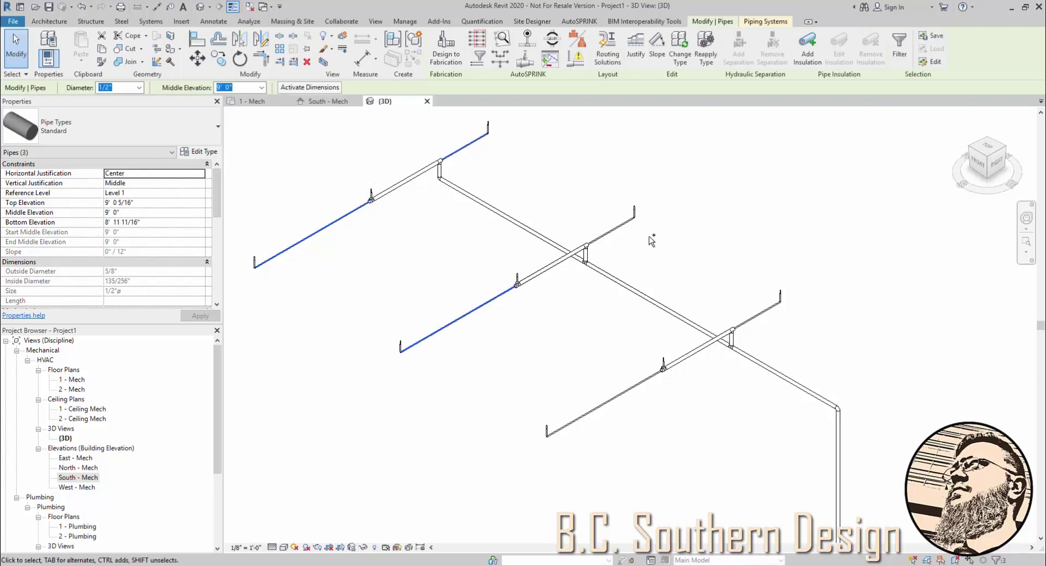
pyautogui.keyDown('ctrl'); pyautogui.click(627, 229); pyautogui.keyUp('ctrl')
pyautogui.keyDown('ctrl'); pyautogui.click(606, 407); pyautogui.keyUp('ctrl')
pyautogui.keyDown('ctrl'); pyautogui.click(757, 315); pyautogui.keyUp('ctrl')
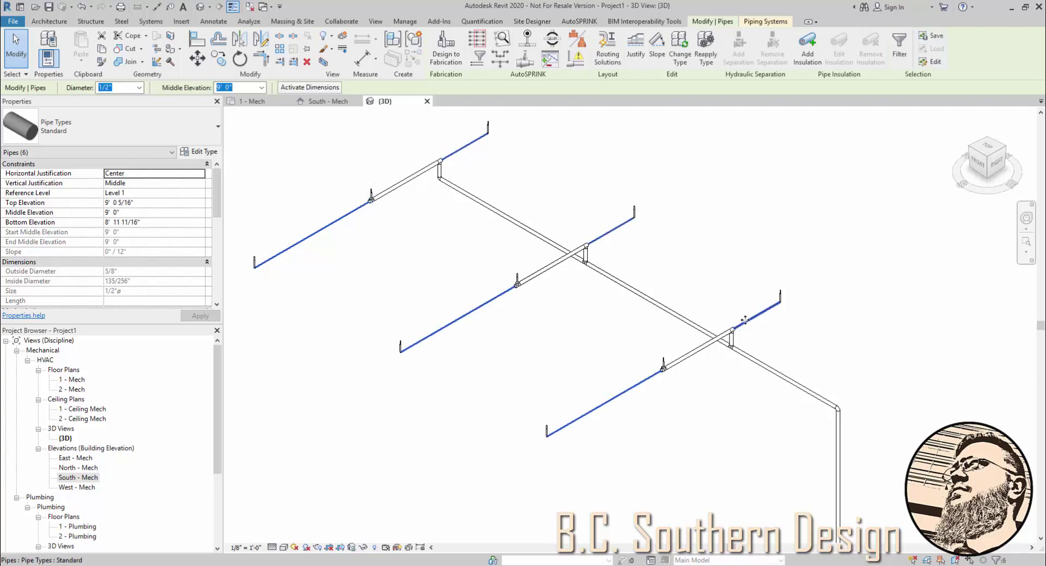
pyautogui.keyDown('ctrl'); pyautogui.click(406, 179); pyautogui.keyUp('ctrl')
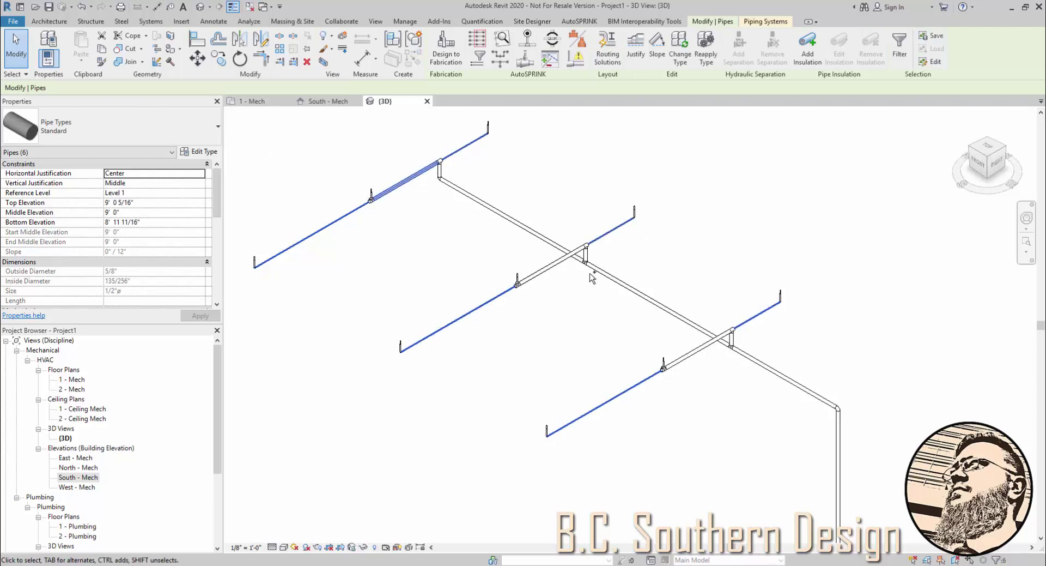
pyautogui.keyDown('ctrl'); pyautogui.click(553, 264); pyautogui.keyUp('ctrl')
pyautogui.keyDown('ctrl'); pyautogui.click(685, 357); pyautogui.keyUp('ctrl')
pyautogui.keyDown('ctrl'); pyautogui.click(761, 312); pyautogui.keyUp('ctrl')
pyautogui.scroll(-1, 761, 315)
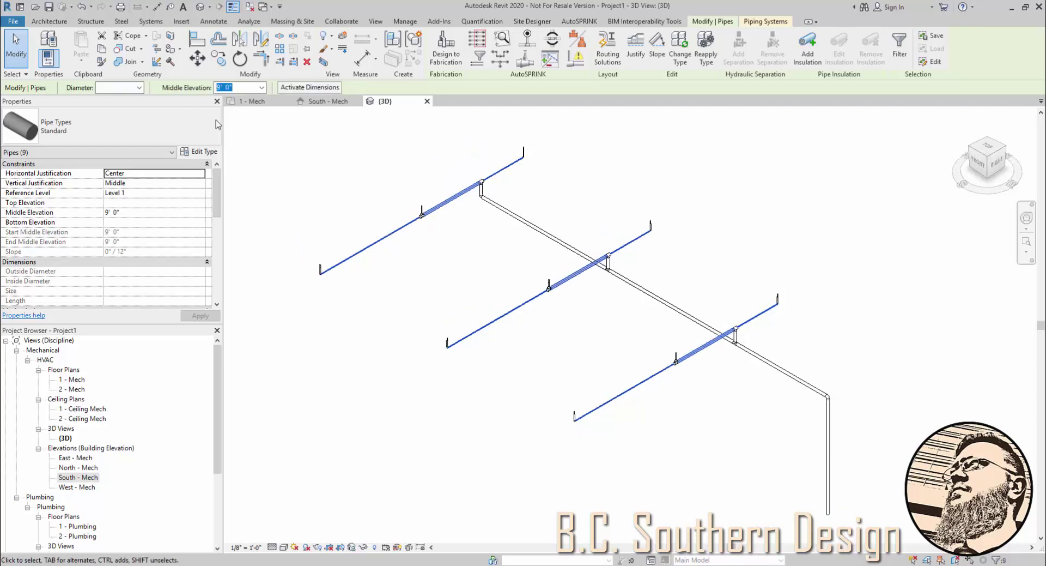
# Change the selected pipes to the larger diameter and check one pipe's new size
pyautogui.click(140, 88)
pyautogui.click(123, 140)
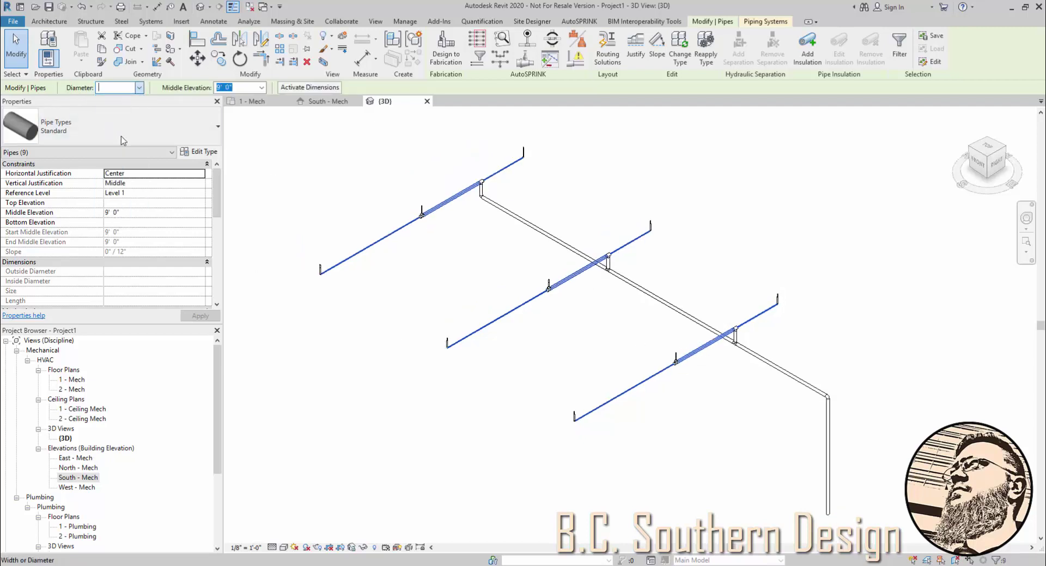
pyautogui.click(397, 187)
pyautogui.click(458, 203)
pyautogui.press('Escape')
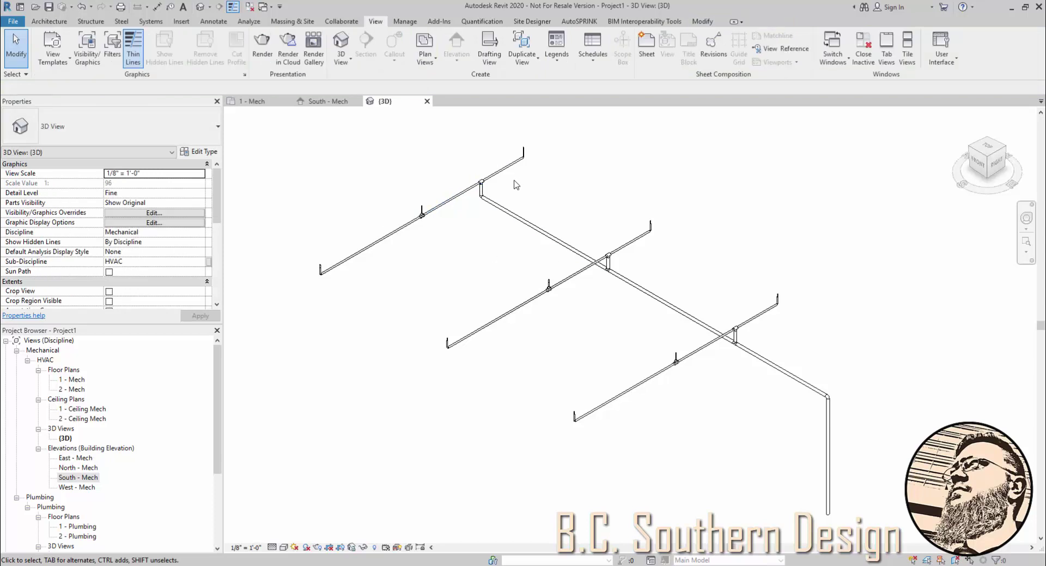
pyautogui.scroll(1, 502, 163)
pyautogui.scroll(1, 597, 283)
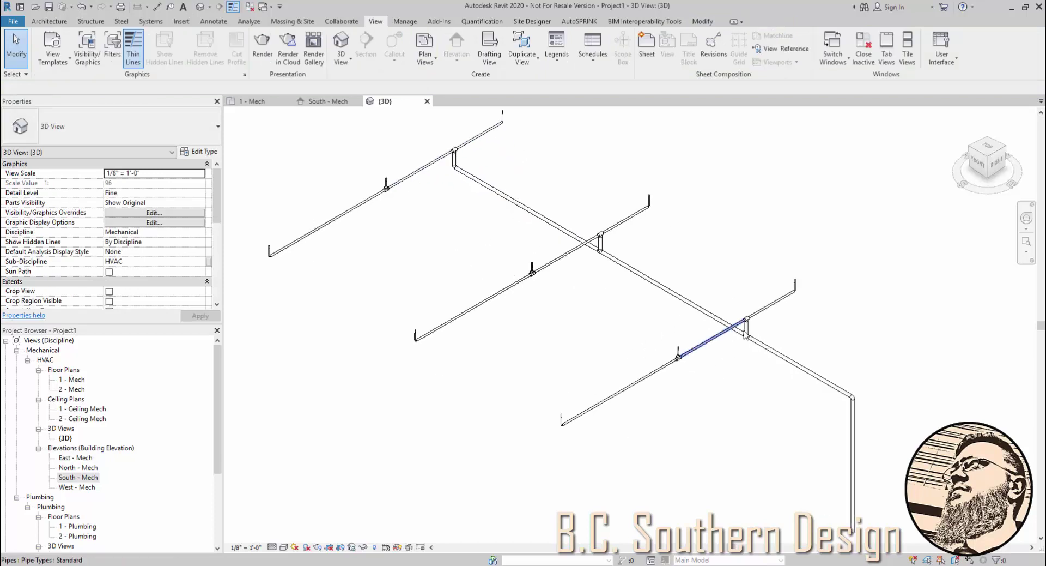
pyautogui.click(748, 326)
pyautogui.keyDown('ctrl'); pyautogui.click(564, 216); pyautogui.keyUp('ctrl')
pyautogui.scroll(-1, 600, 243)
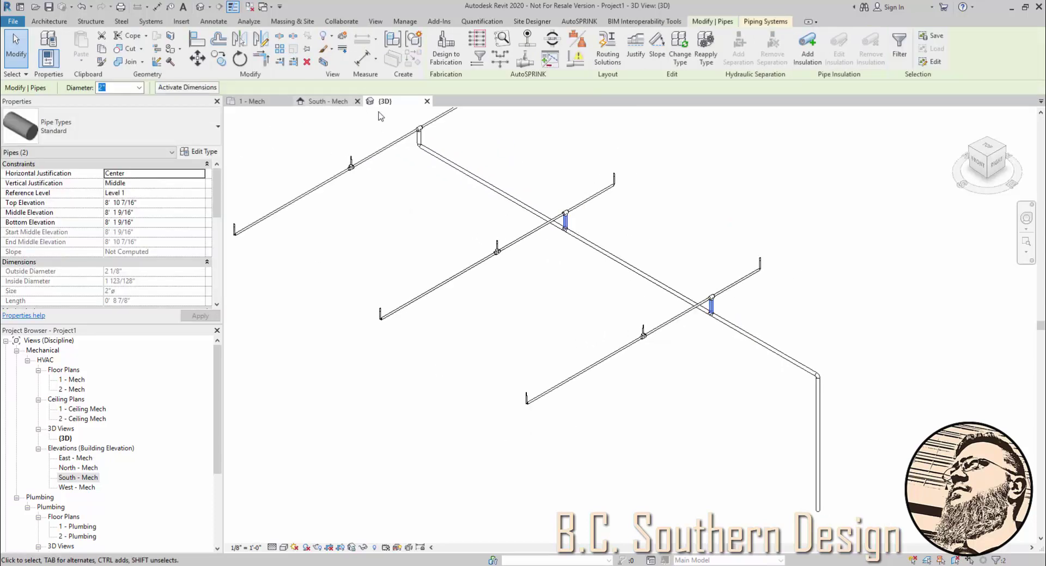
pyautogui.keyDown('ctrl'); pyautogui.click(423, 137); pyautogui.keyUp('ctrl')
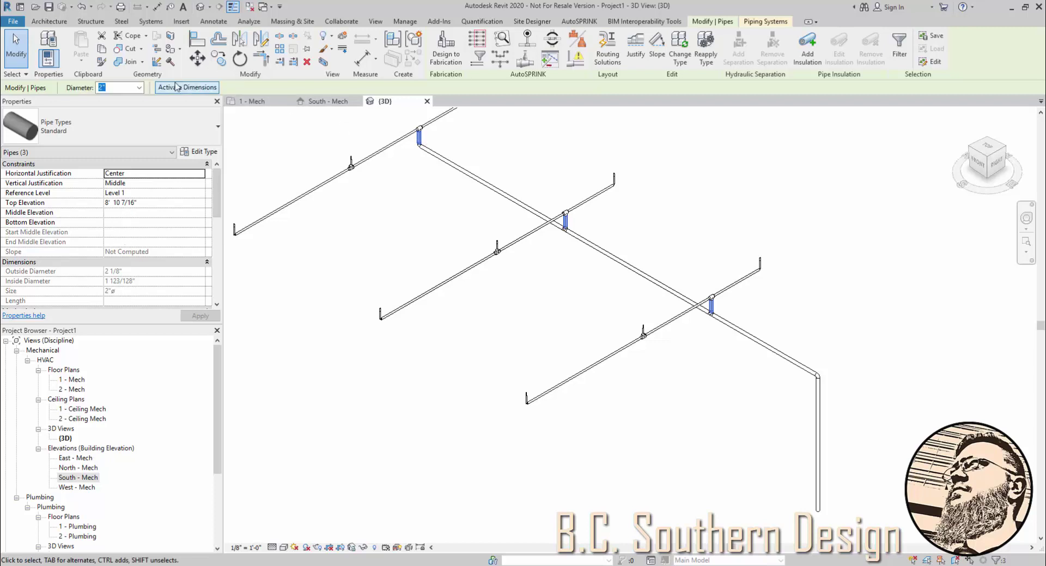
pyautogui.click(139, 87)
pyautogui.click(117, 142)
pyautogui.click(485, 183)
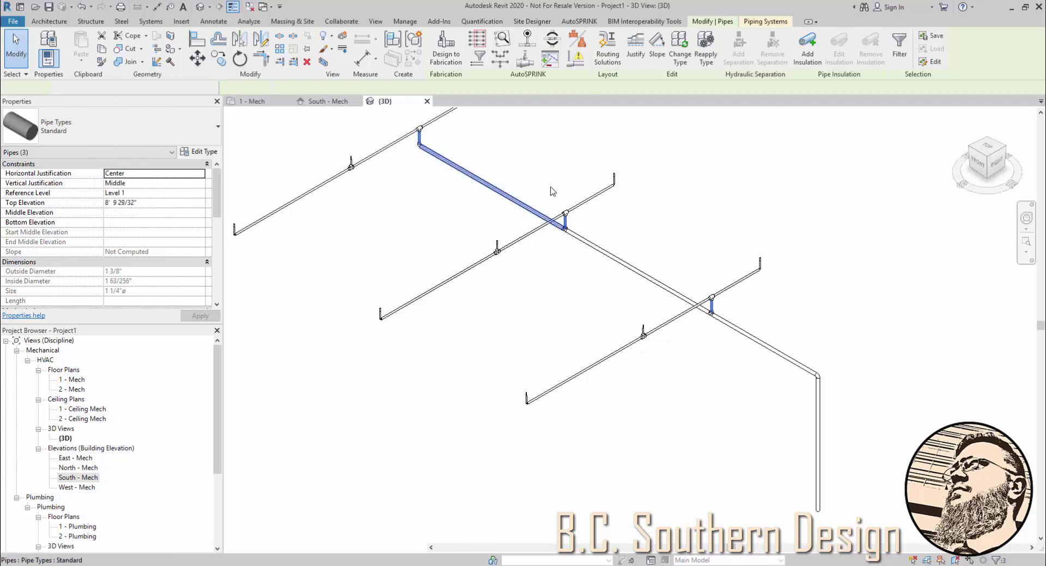
pyautogui.click(654, 241)
pyautogui.scroll(-2, 654, 241)
pyautogui.scroll(5, 540, 244)
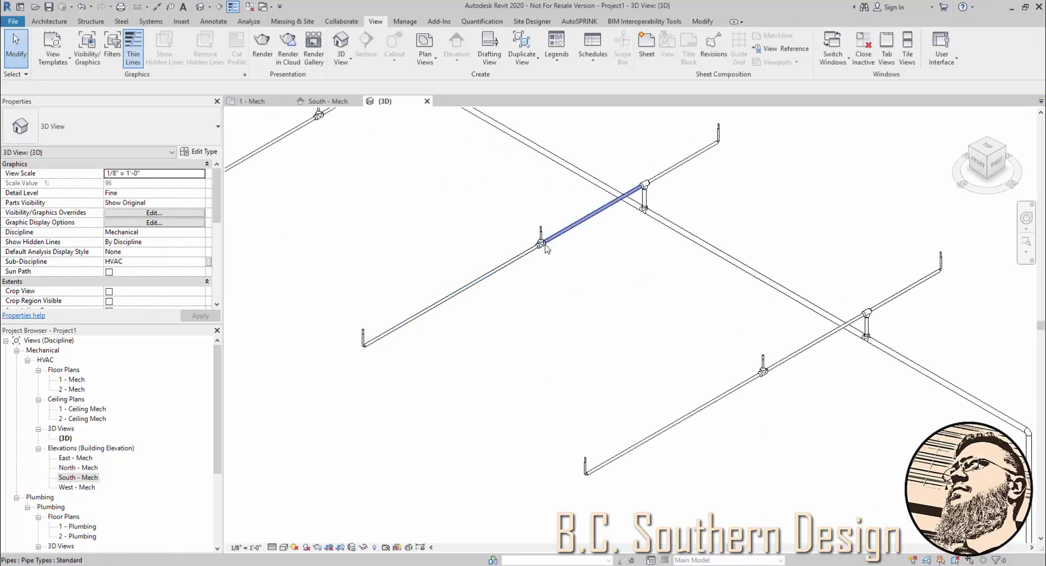
pyautogui.scroll(1, 544, 250)
pyautogui.click(540, 244)
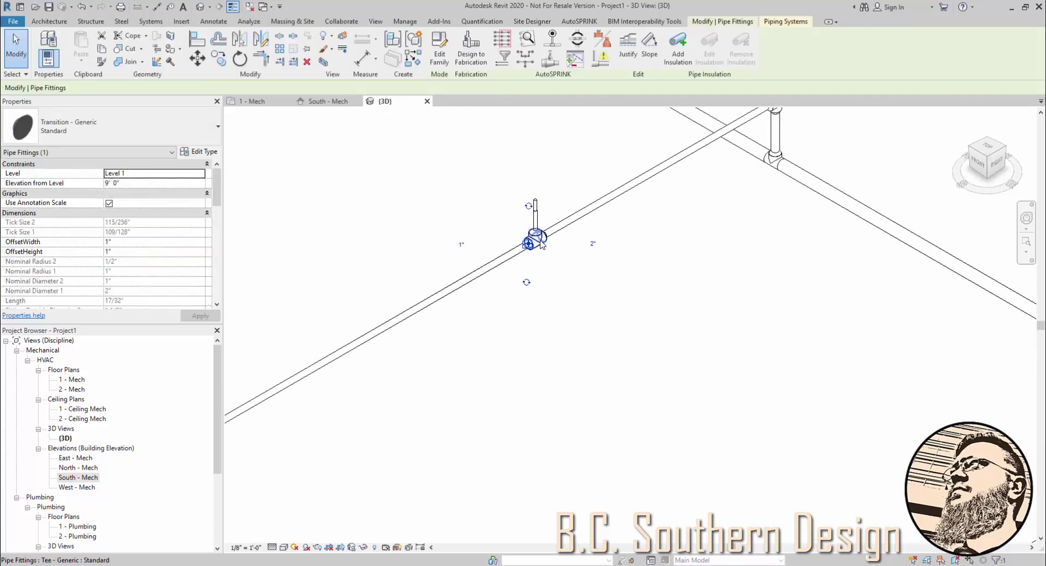
pyautogui.click(549, 283)
pyautogui.scroll(-3, 549, 282)
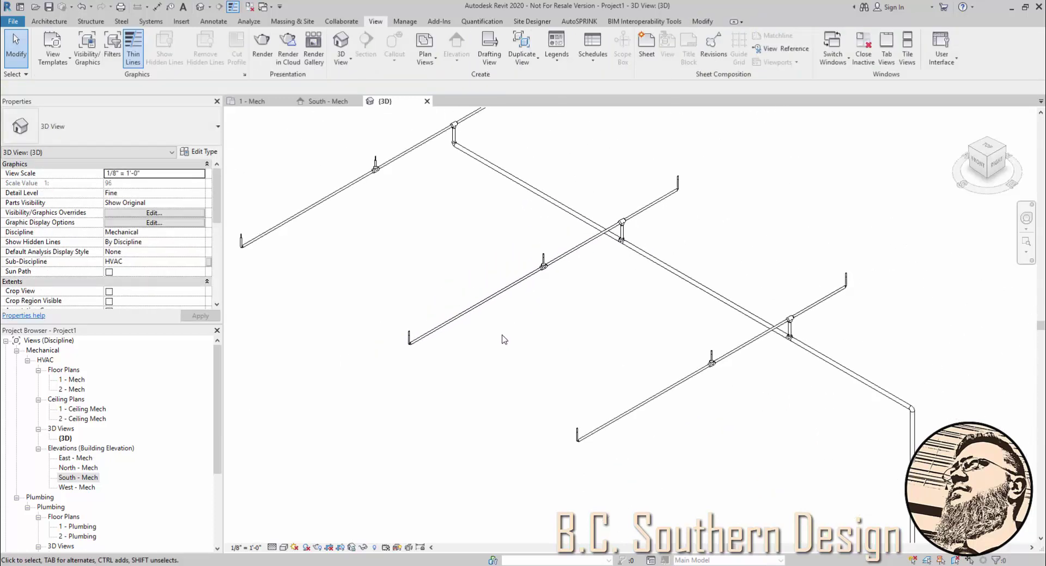
pyautogui.scroll(-1, 504, 339)
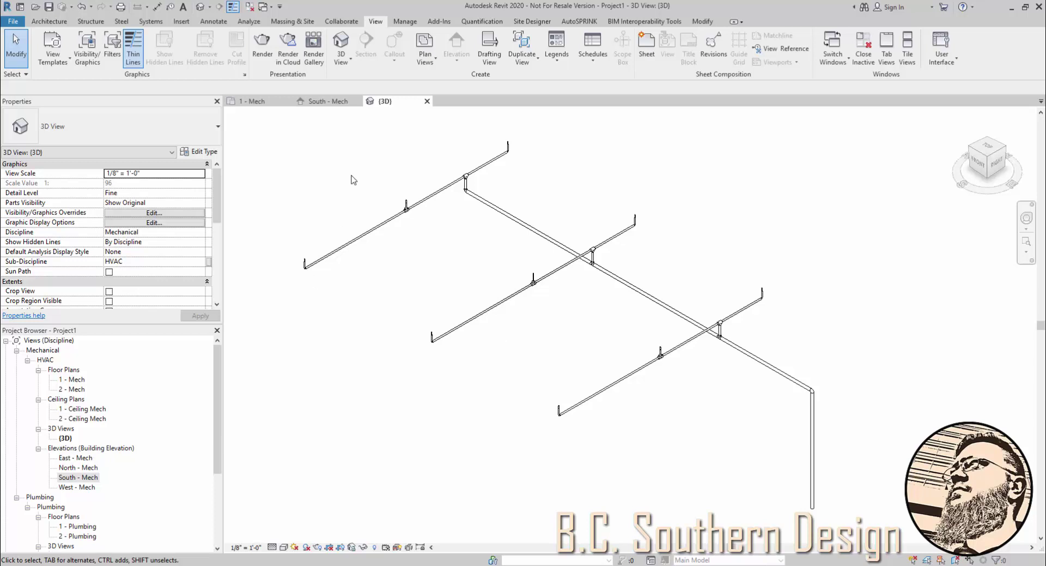
# Undo all 23 piping commands without saving, then show the 1 - Mech floor plan
pyautogui.scroll(-2, 353, 180)
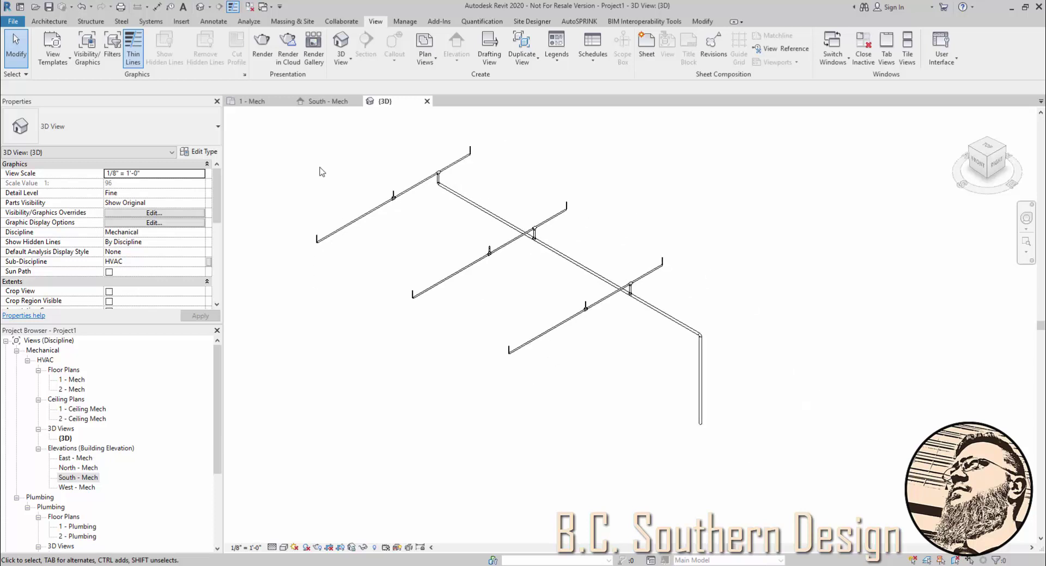
pyautogui.click(91, 6)
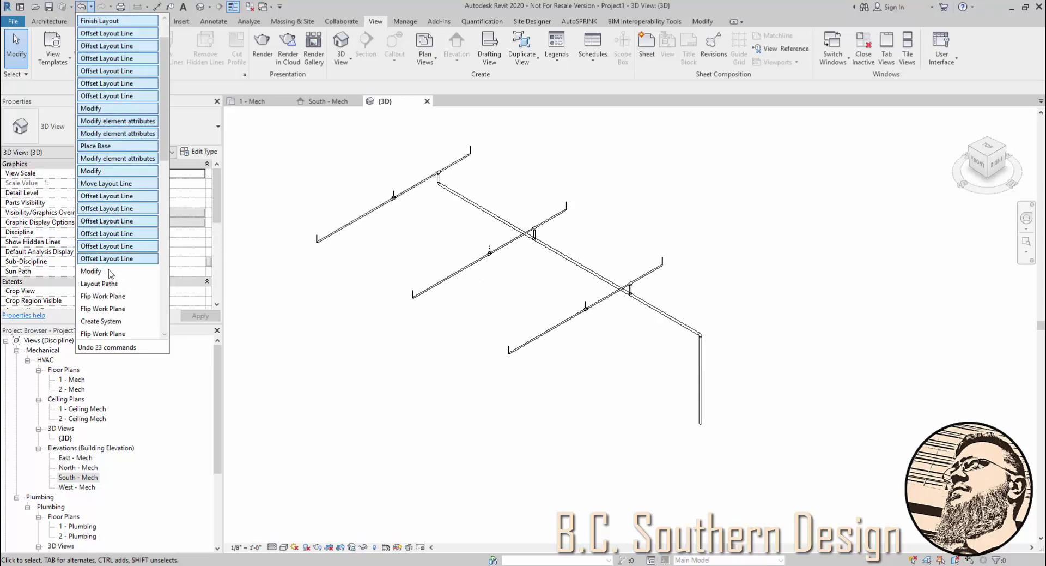
pyautogui.click(112, 283)
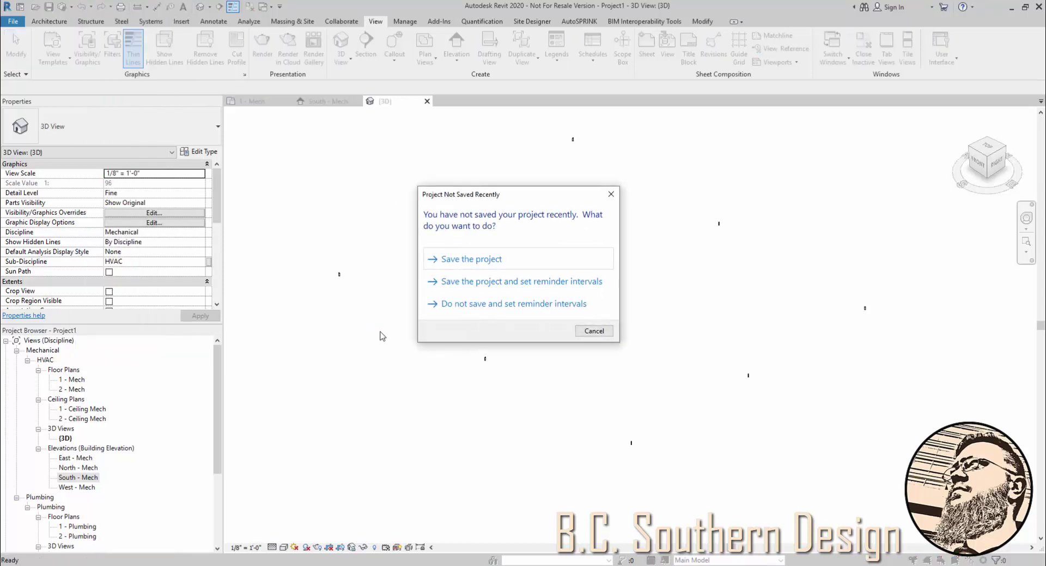
pyautogui.click(582, 333)
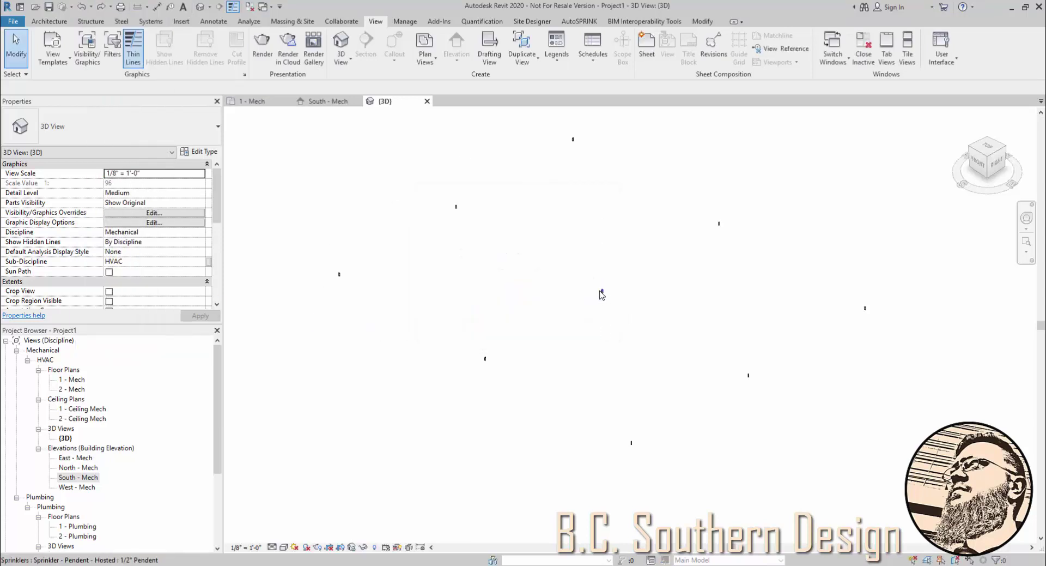
pyautogui.click(267, 102)
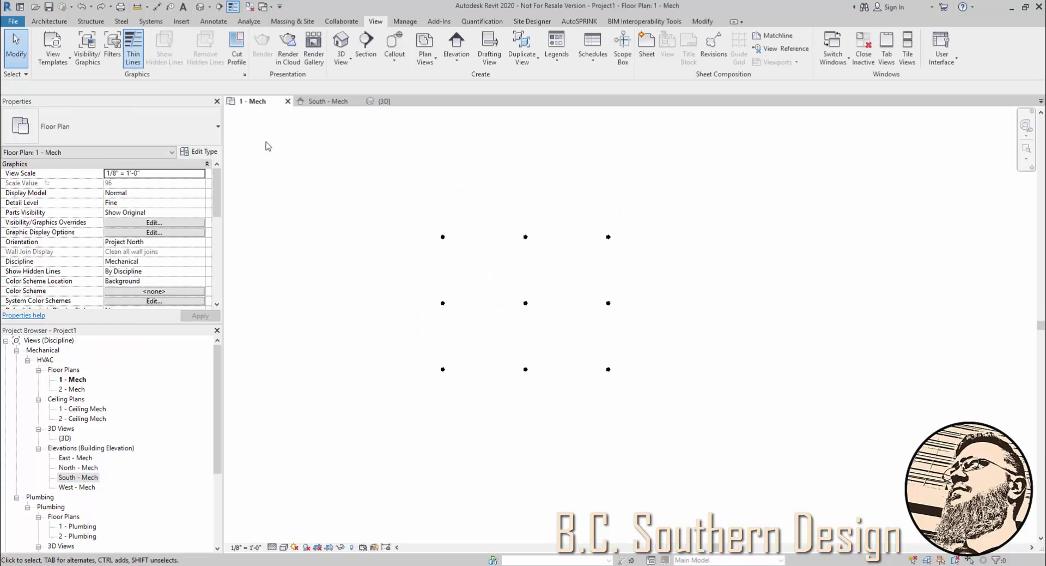
# Start an AutoSPRINK pipe with a 2" diameter and 8' 0" middle elevation
pyautogui.click(579, 21)
pyautogui.click(133, 47)
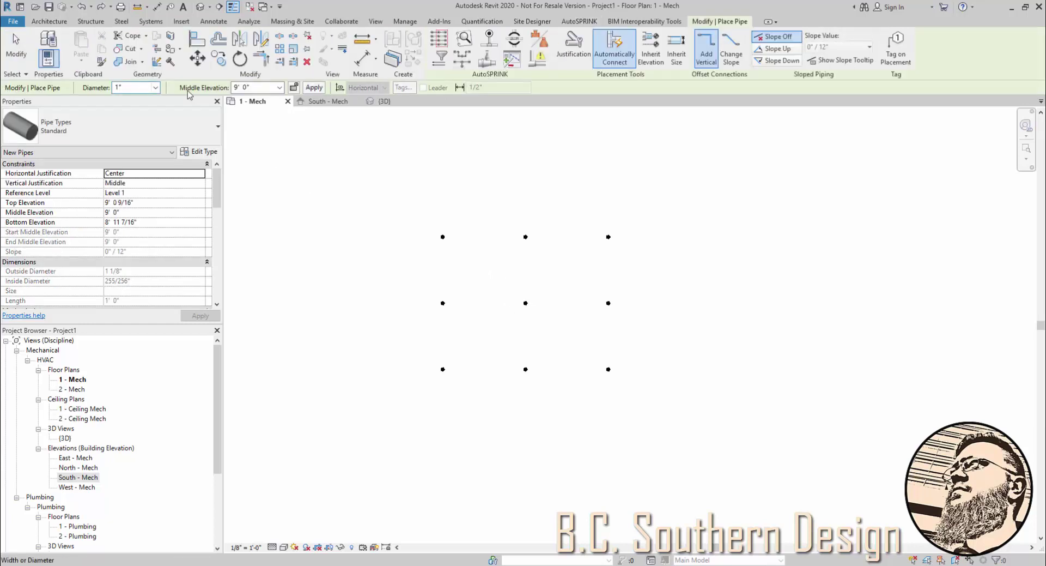
pyautogui.click(155, 87)
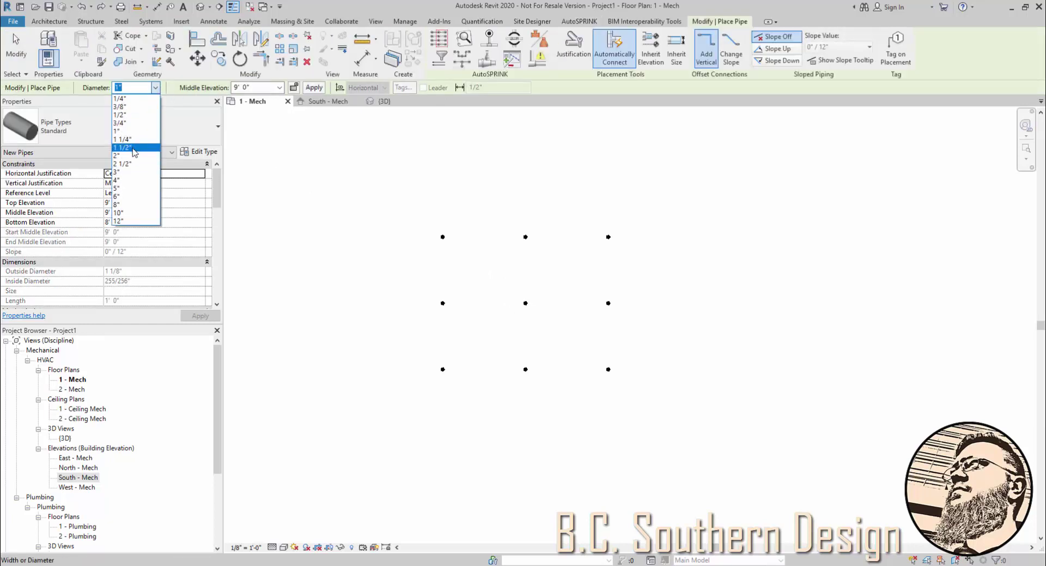
pyautogui.click(134, 148)
pyautogui.click(248, 87)
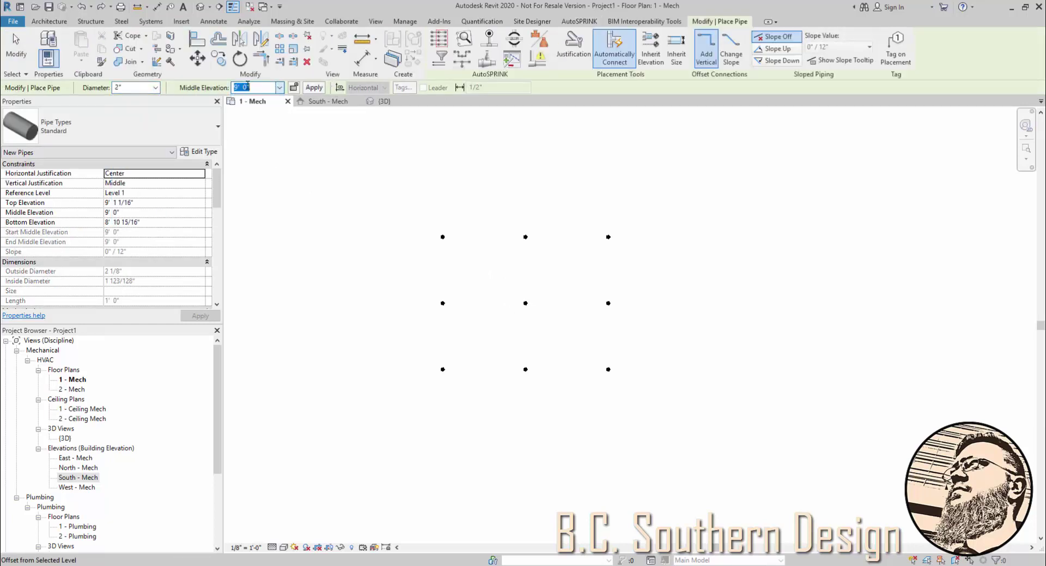
pyautogui.write('8')
pyautogui.press('Return')
# Draw the main across the sprinkler grid and select it with all nine sprinklers
pyautogui.click(405, 269)
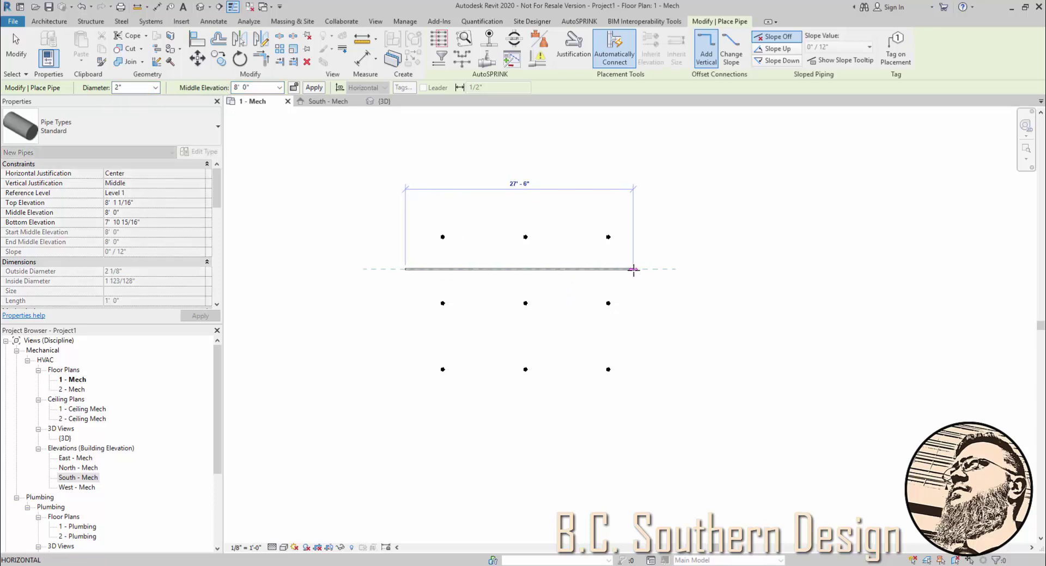
pyautogui.click(634, 268)
pyautogui.press('Escape')
pyautogui.press('Escape')
pyautogui.moveTo(633, 414); pyautogui.dragTo(423, 198)
# Generate branch lines with a 9' elevation offset after reviewing the Jog and New Pipes options
pyautogui.click(502, 58)
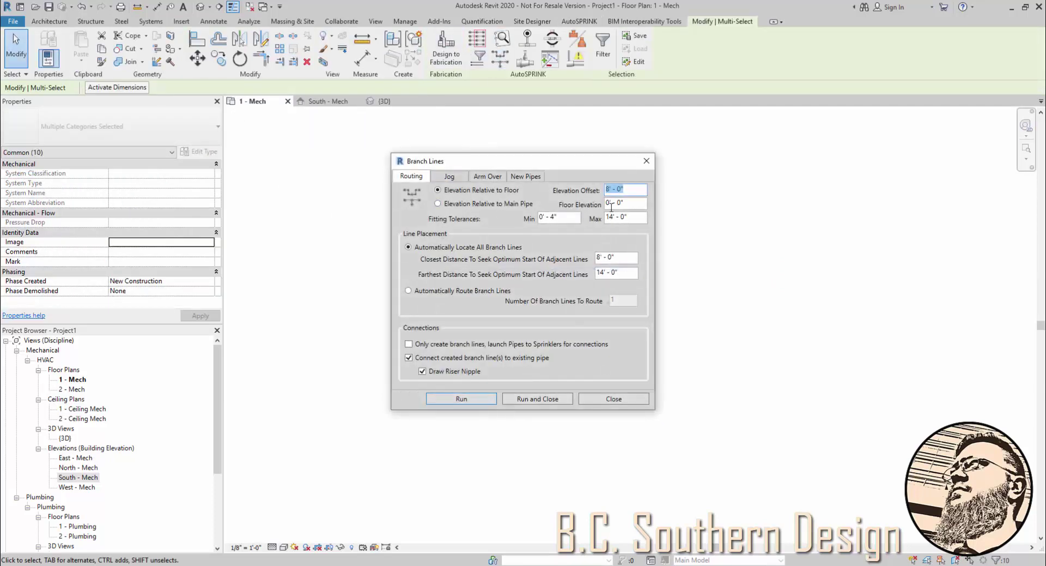
pyautogui.write("9'")
pyautogui.moveTo(490, 159); pyautogui.dragTo(251, 148)
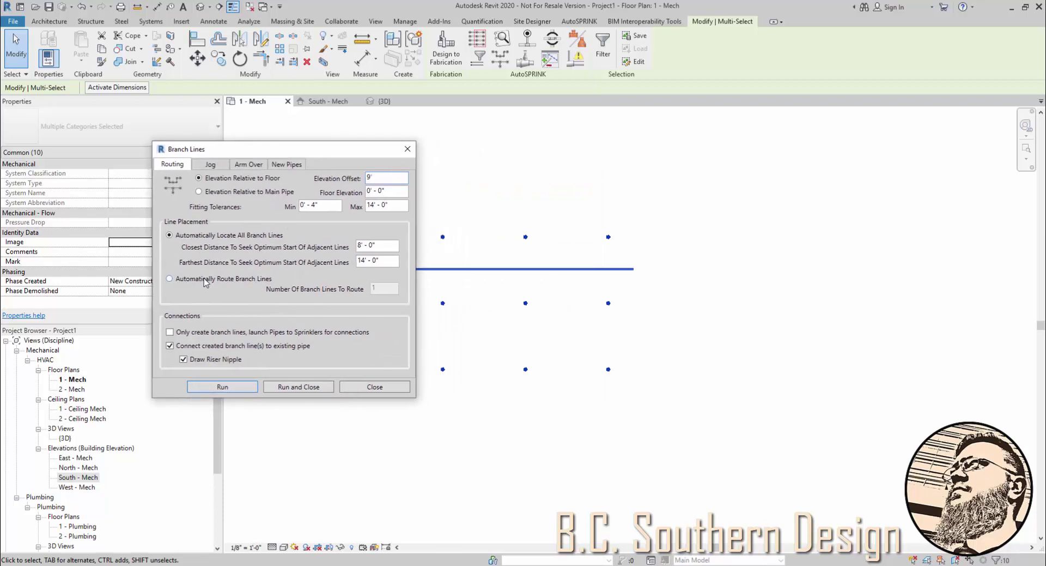
pyautogui.click(240, 165)
pyautogui.click(227, 163)
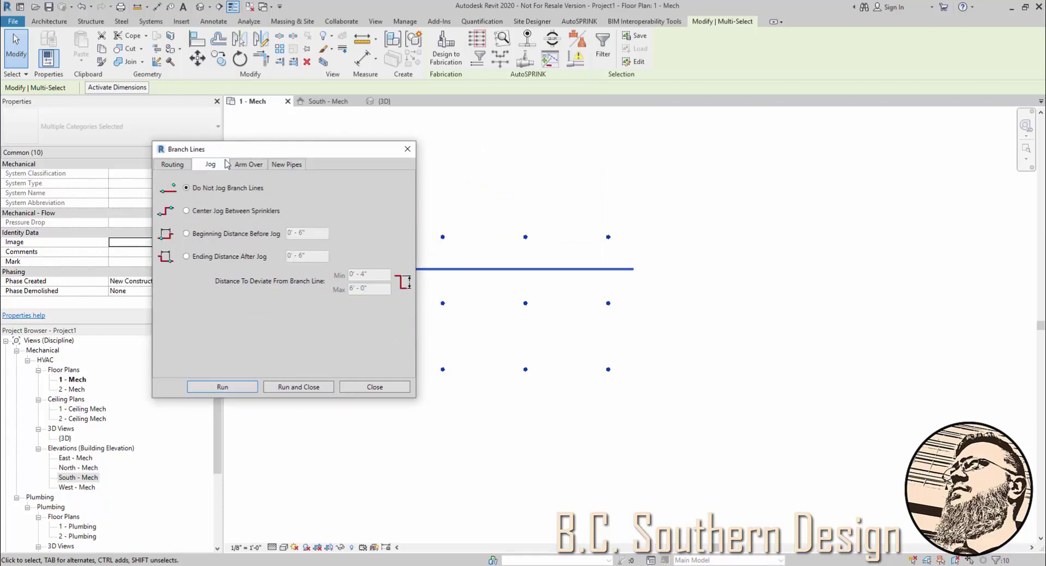
pyautogui.click(288, 165)
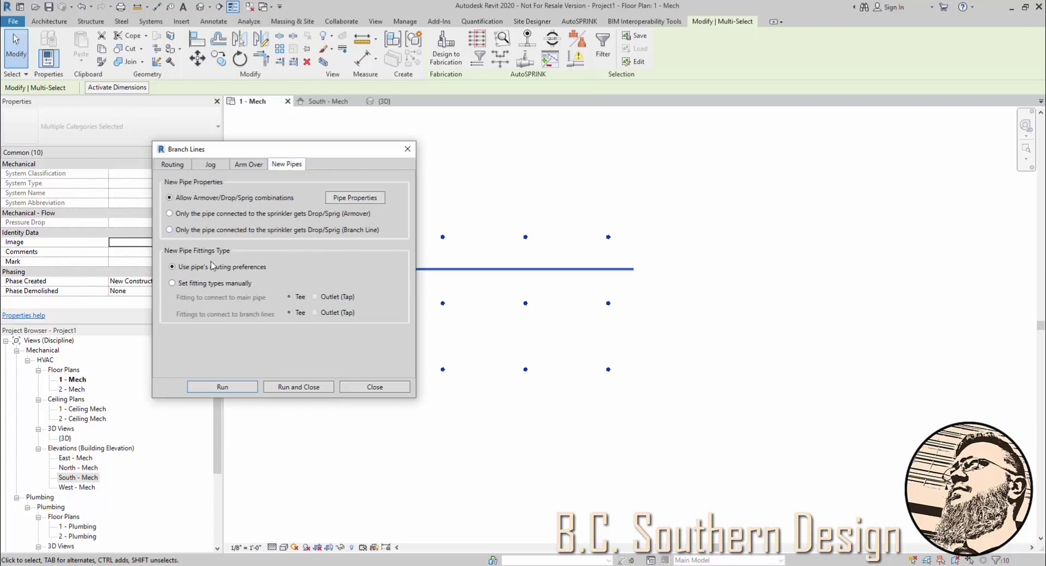
pyautogui.click(297, 388)
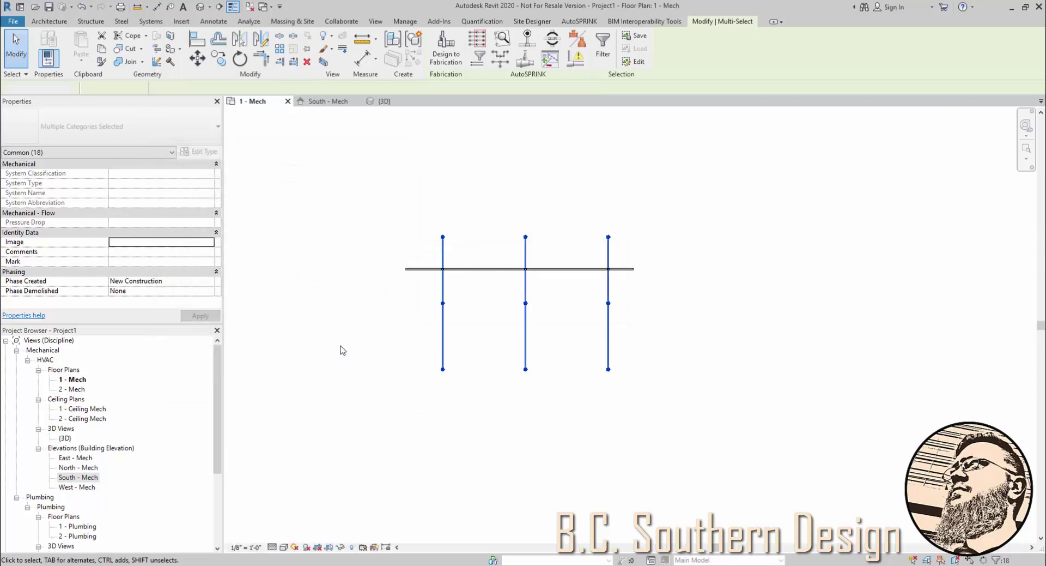
# Show the piping in the {3D} view at Fine detail level
pyautogui.click(383, 102)
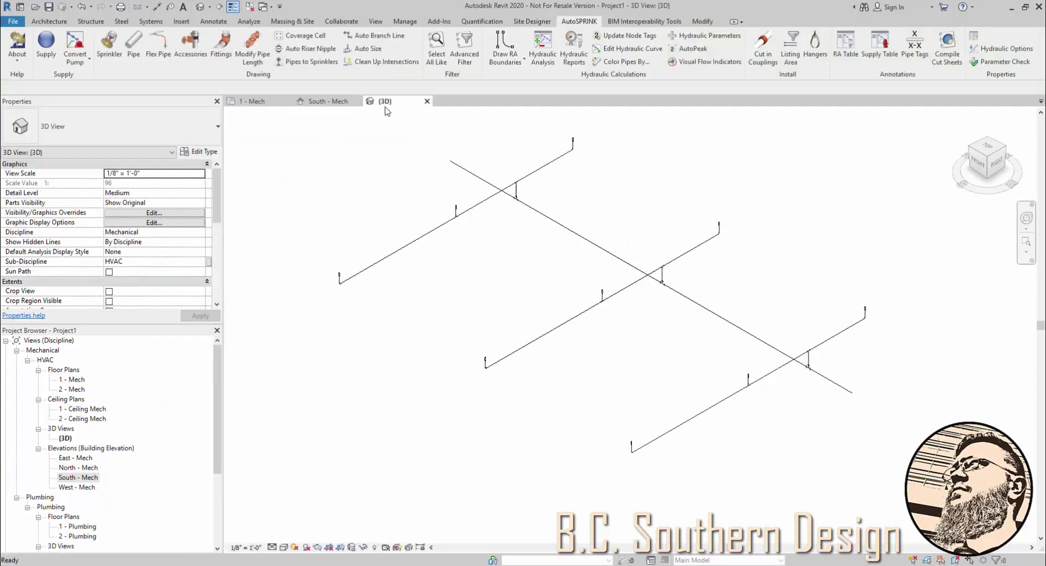
pyautogui.click(271, 547)
pyautogui.click(287, 537)
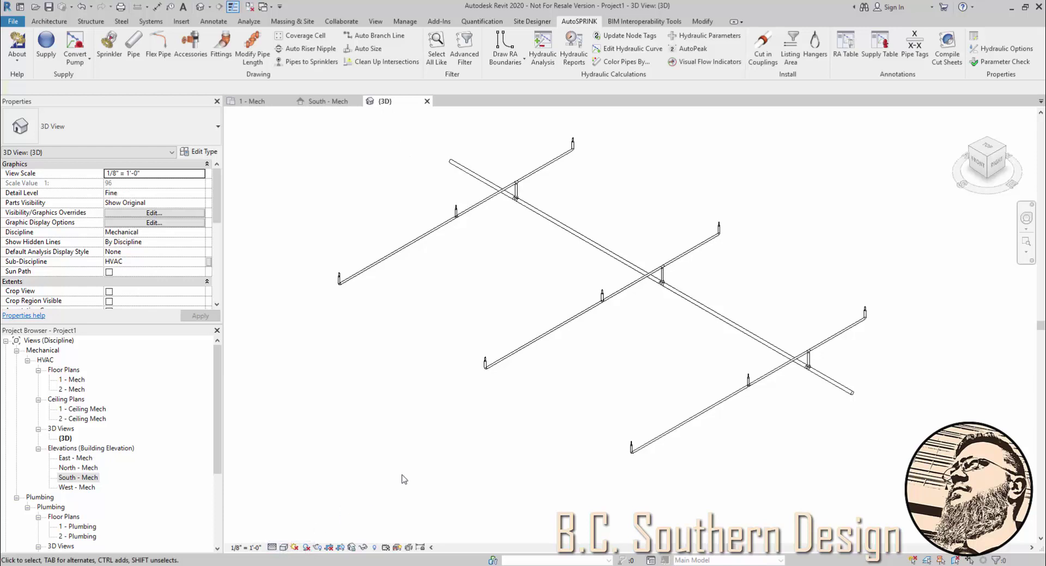